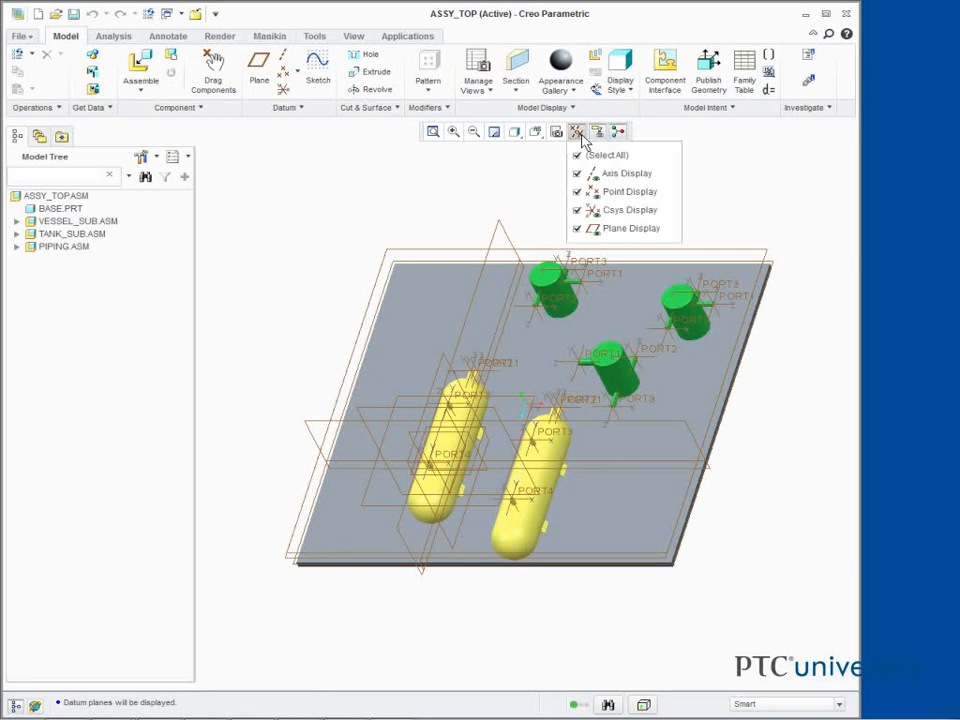
Turn off the display of all datum types and show features in the model tree
{"action": "left_click", "coordinate": [573, 155]}
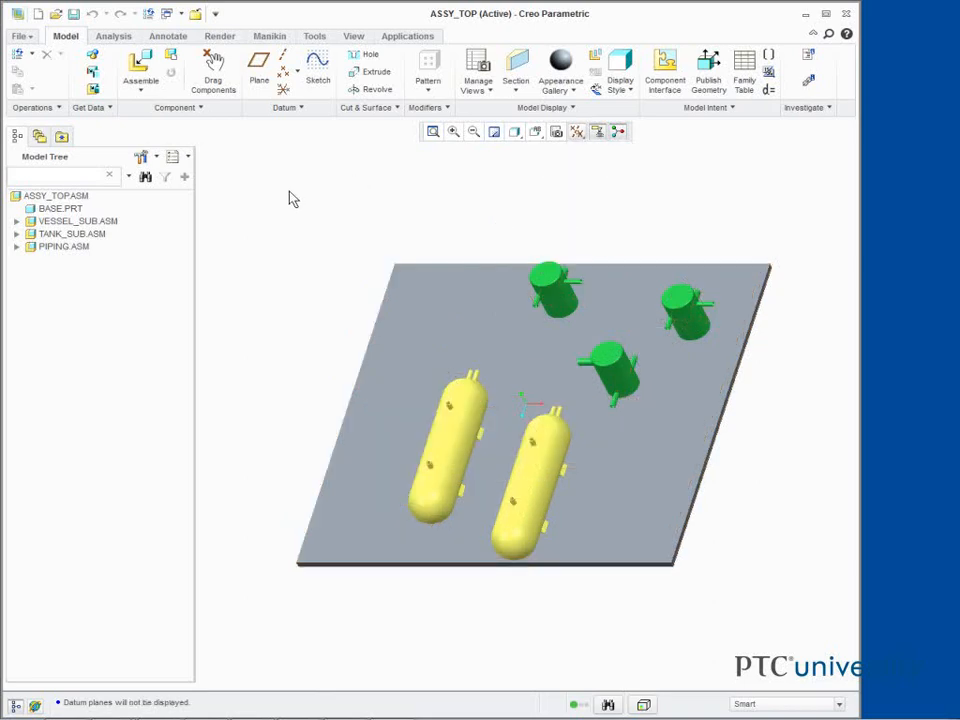
{"action": "left_click", "coordinate": [156, 158]}
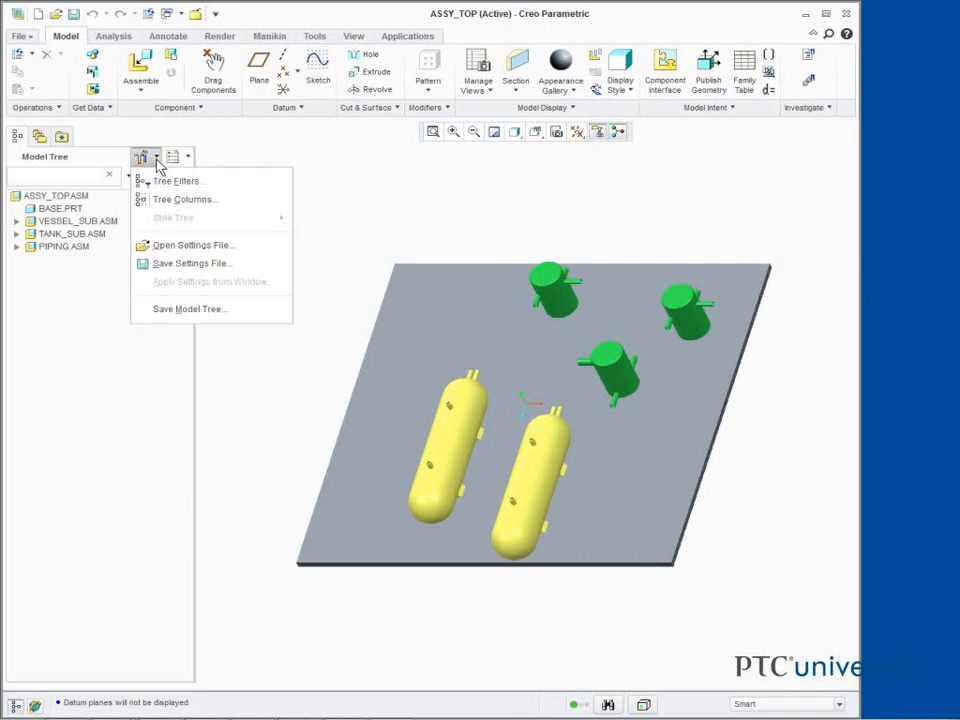
{"action": "left_click", "coordinate": [170, 181]}
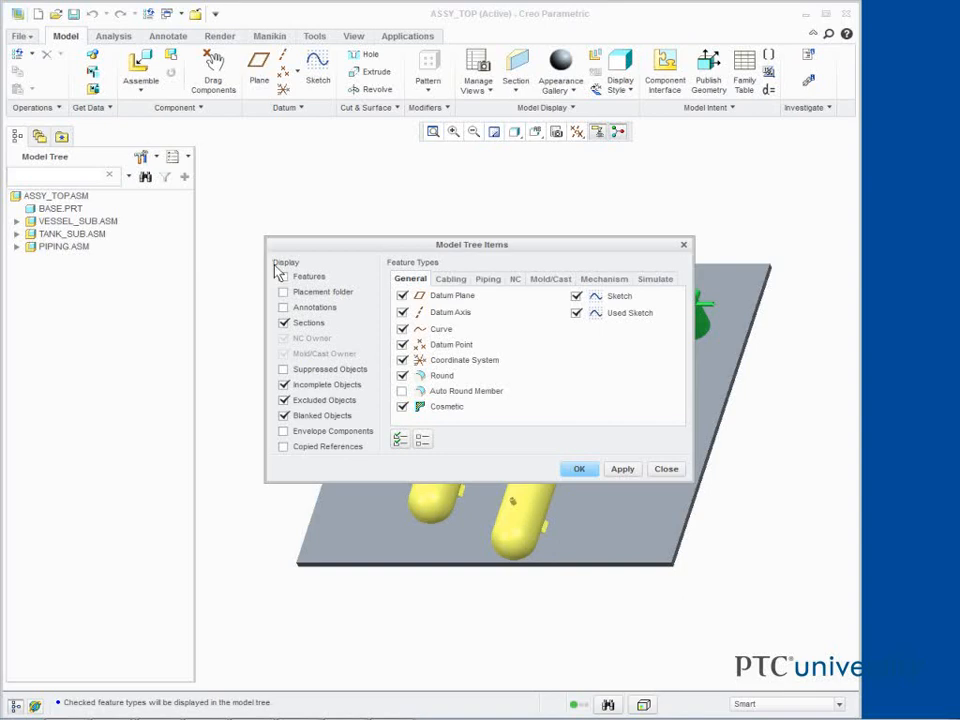
{"action": "left_click", "coordinate": [578, 469]}
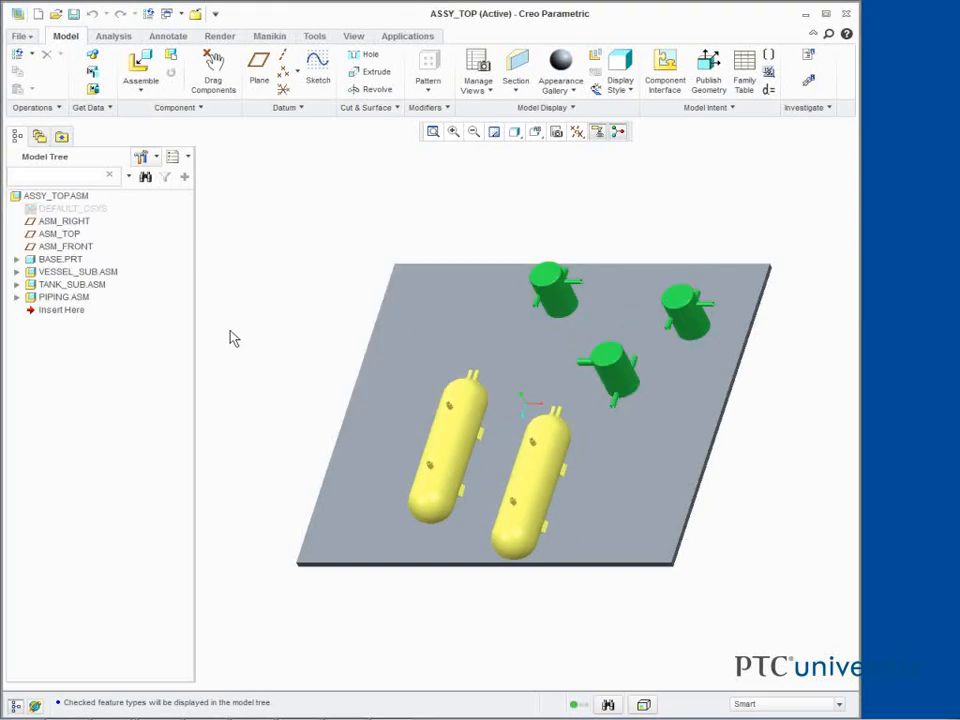
Import the configuration file piping_config.pro from the working directory and apply it to the current session only, without saving the settings
{"action": "left_click", "coordinate": [21, 36]}
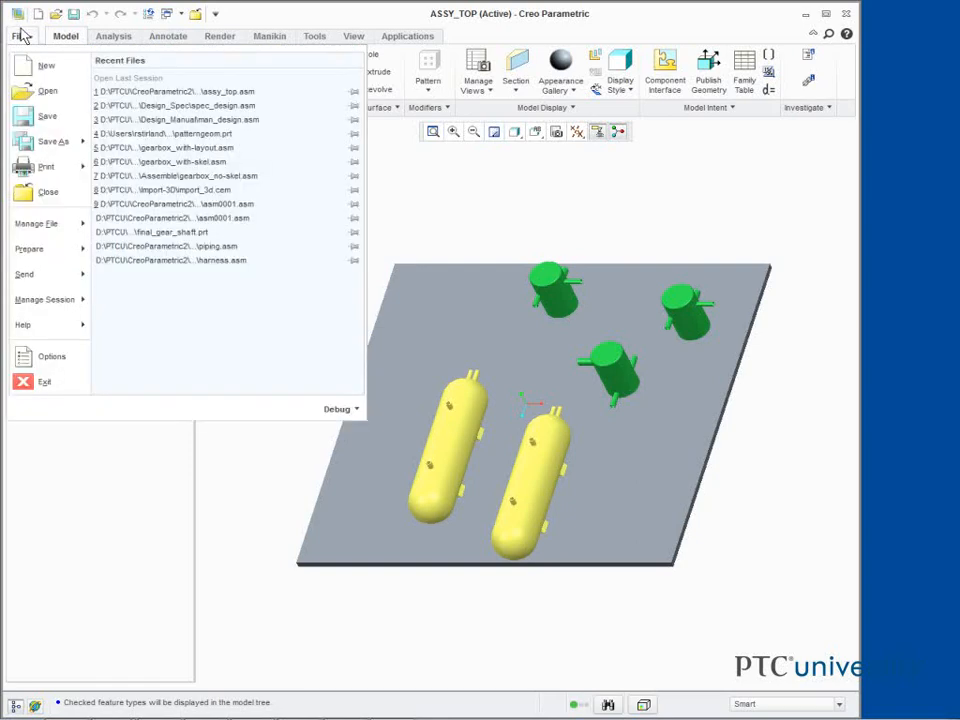
{"action": "left_click", "coordinate": [52, 356]}
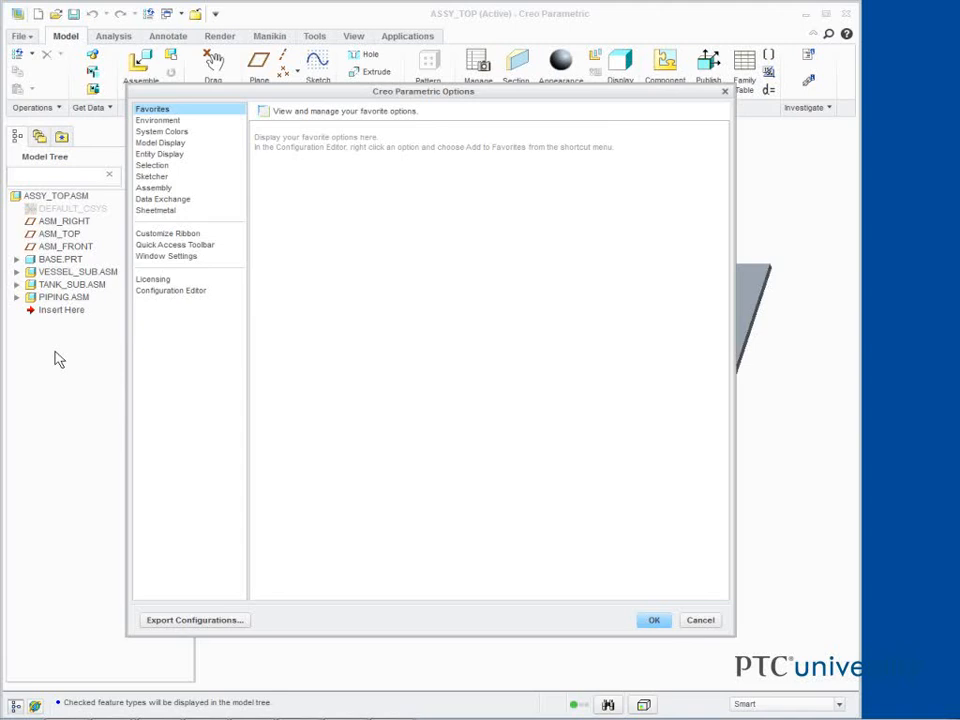
{"action": "left_click", "coordinate": [156, 298]}
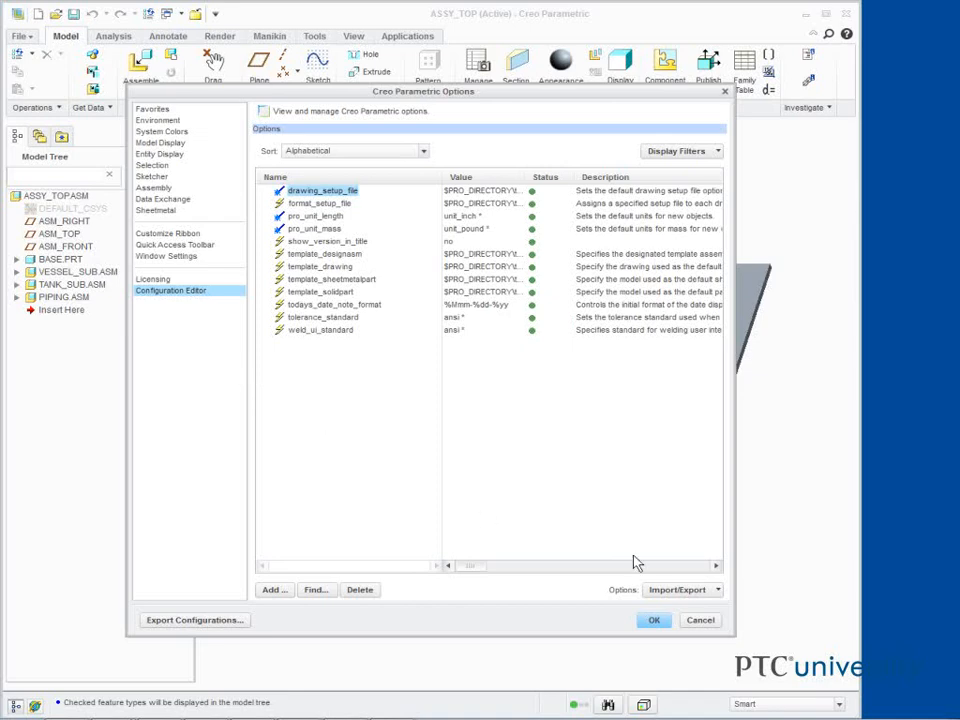
{"action": "left_click", "coordinate": [717, 591]}
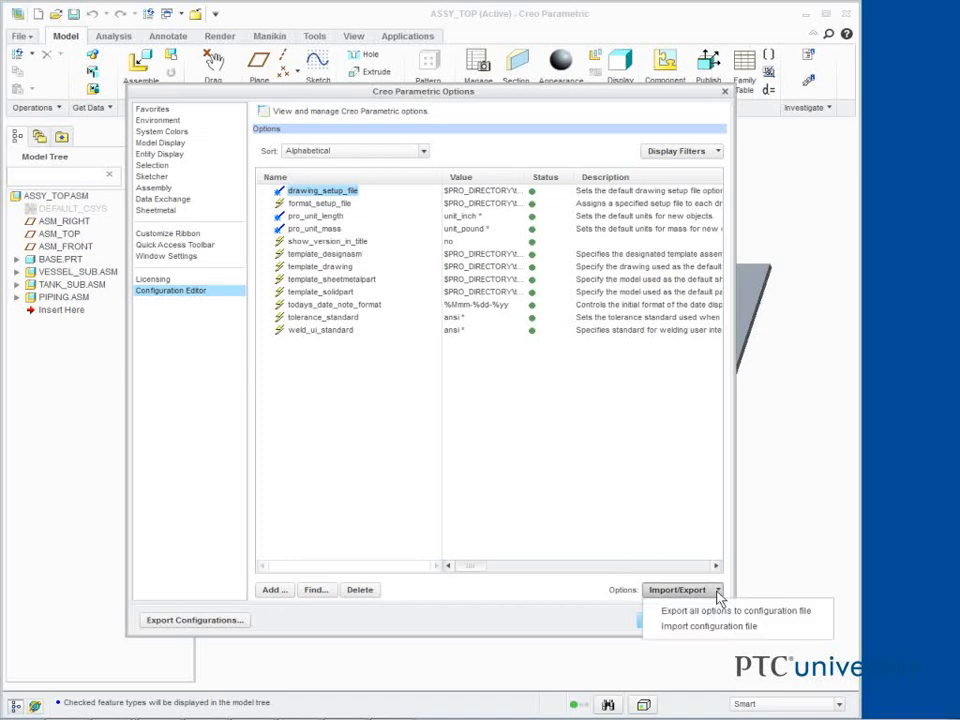
{"action": "left_click", "coordinate": [698, 626]}
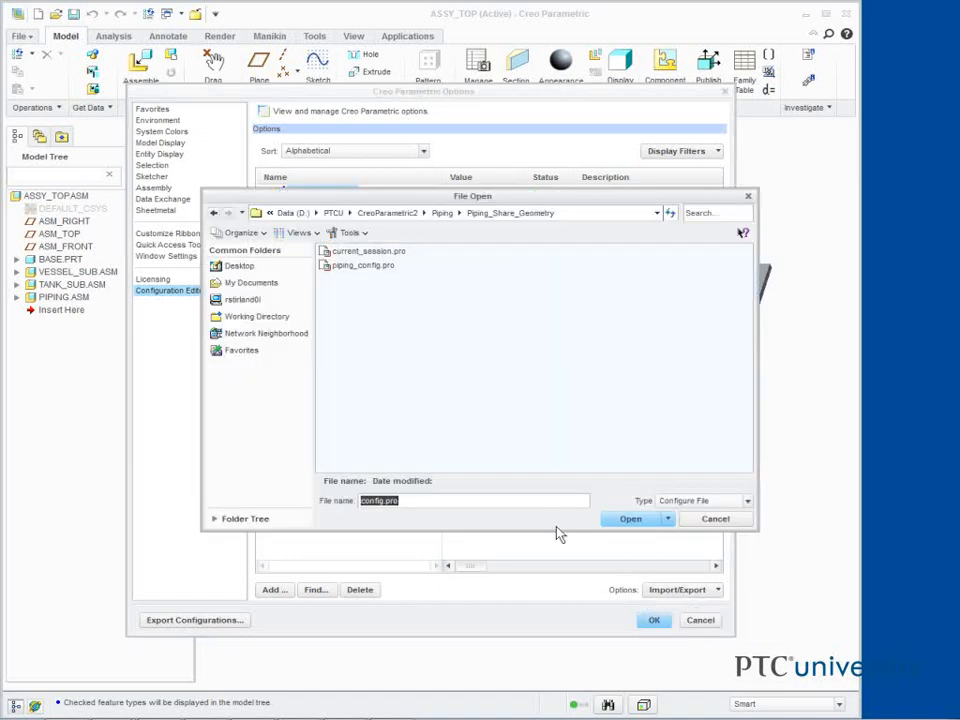
{"action": "left_click", "coordinate": [281, 324]}
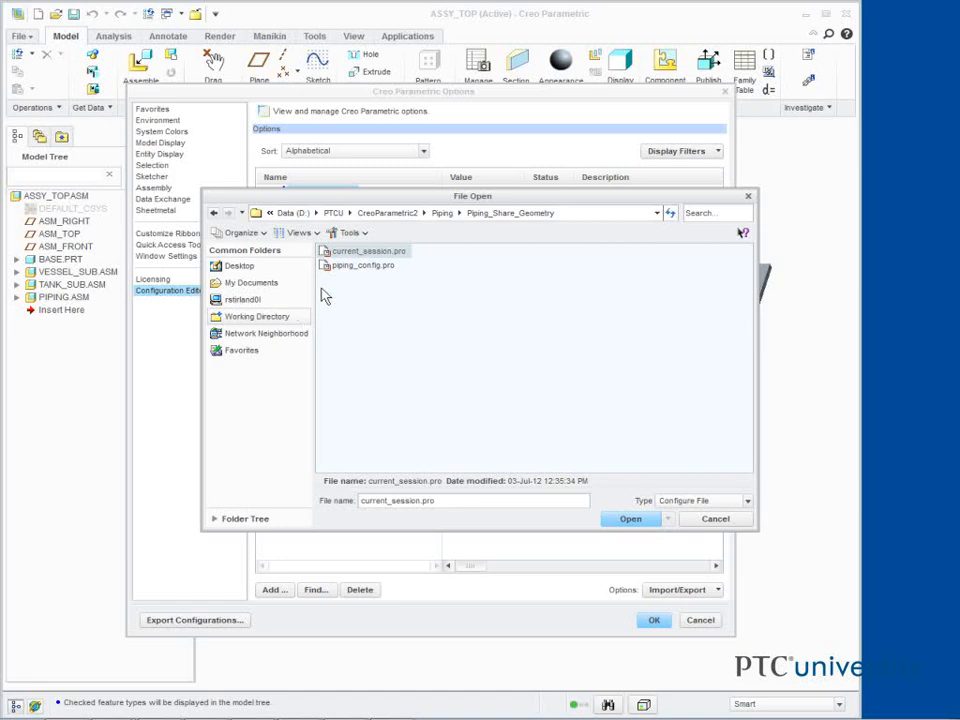
{"action": "left_click", "coordinate": [347, 266]}
{"action": "left_click", "coordinate": [628, 519]}
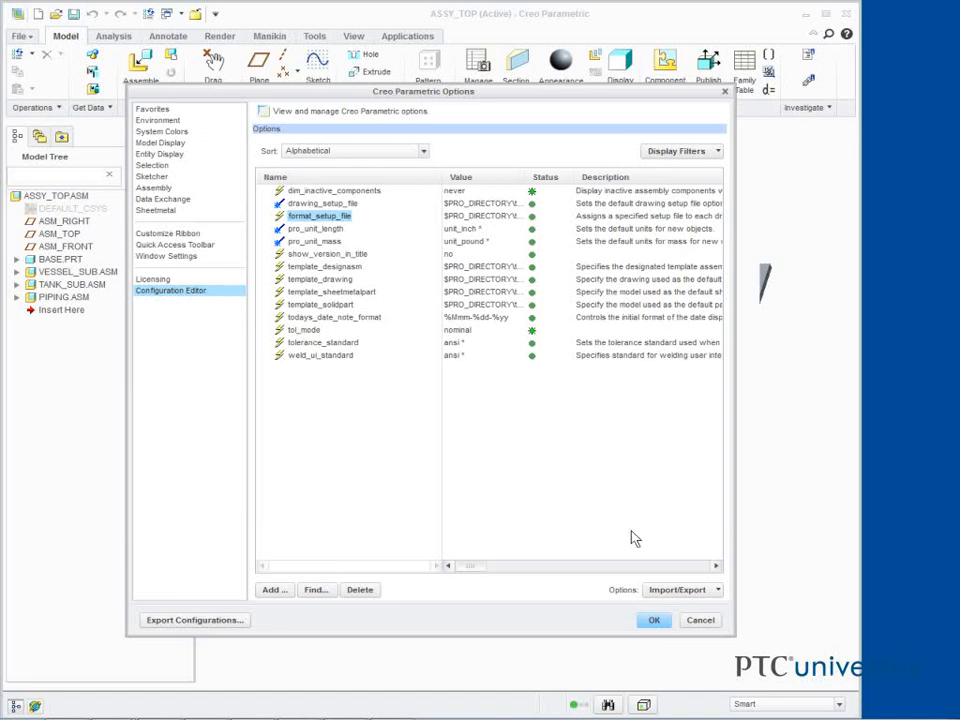
{"action": "left_click", "coordinate": [653, 622]}
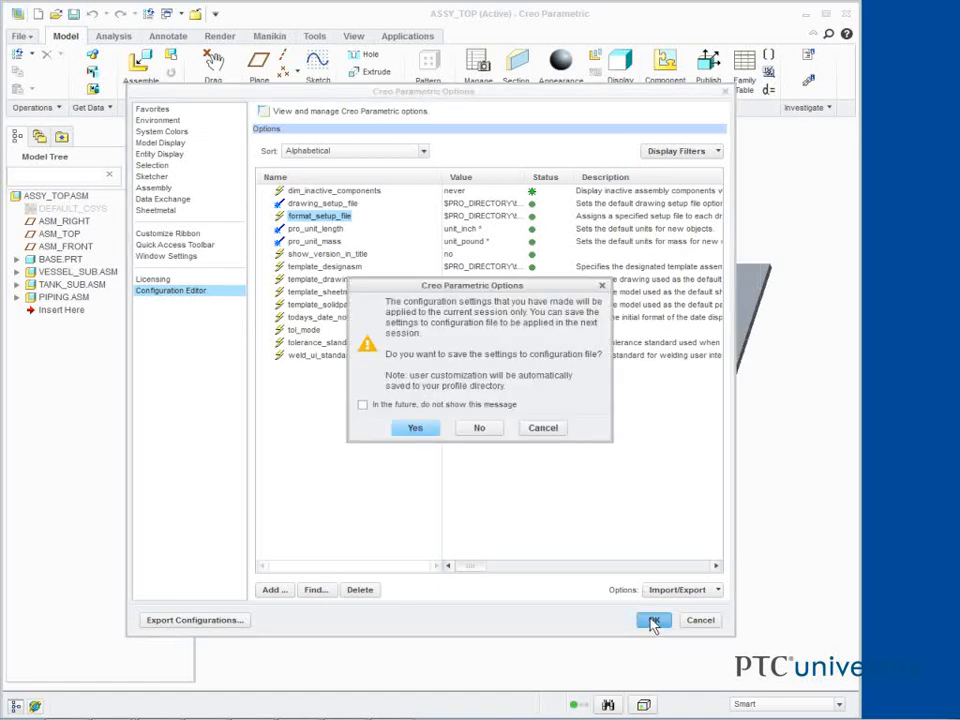
{"action": "left_click", "coordinate": [487, 431]}
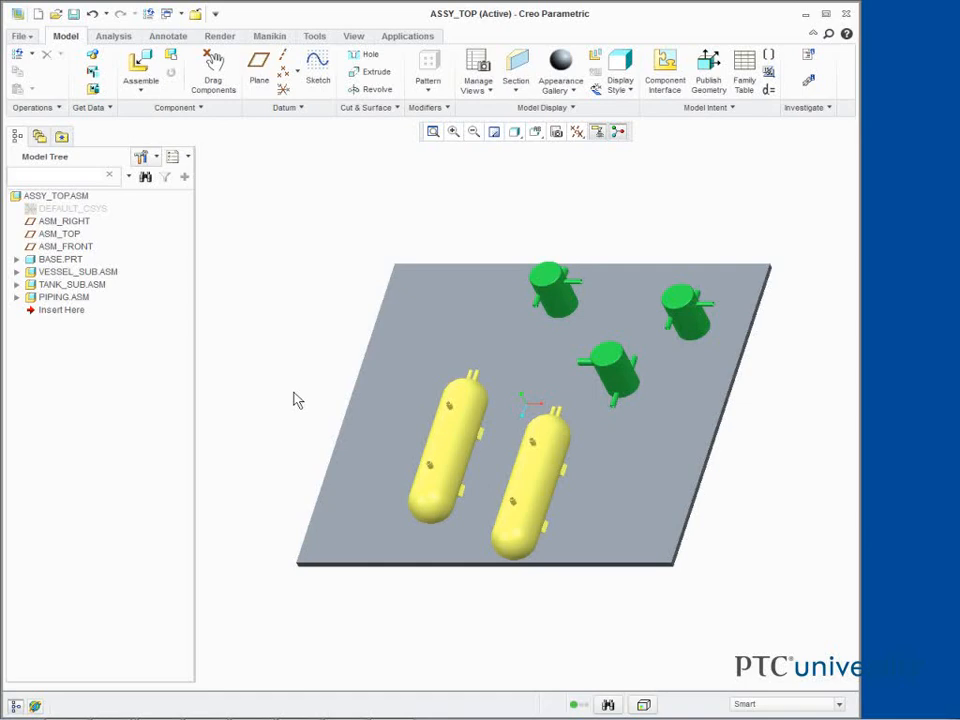
Expand PIPING.ASM in the model tree and activate its skeleton PIPING_SKEL.PRT
{"action": "left_click", "coordinate": [16, 299]}
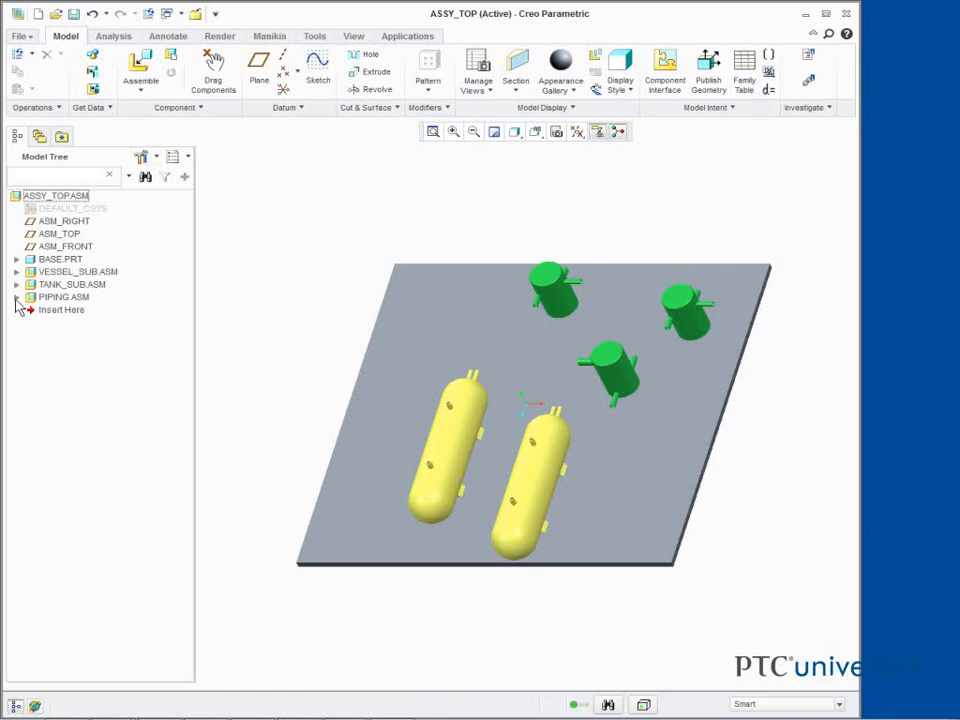
{"action": "left_click", "coordinate": [16, 298]}
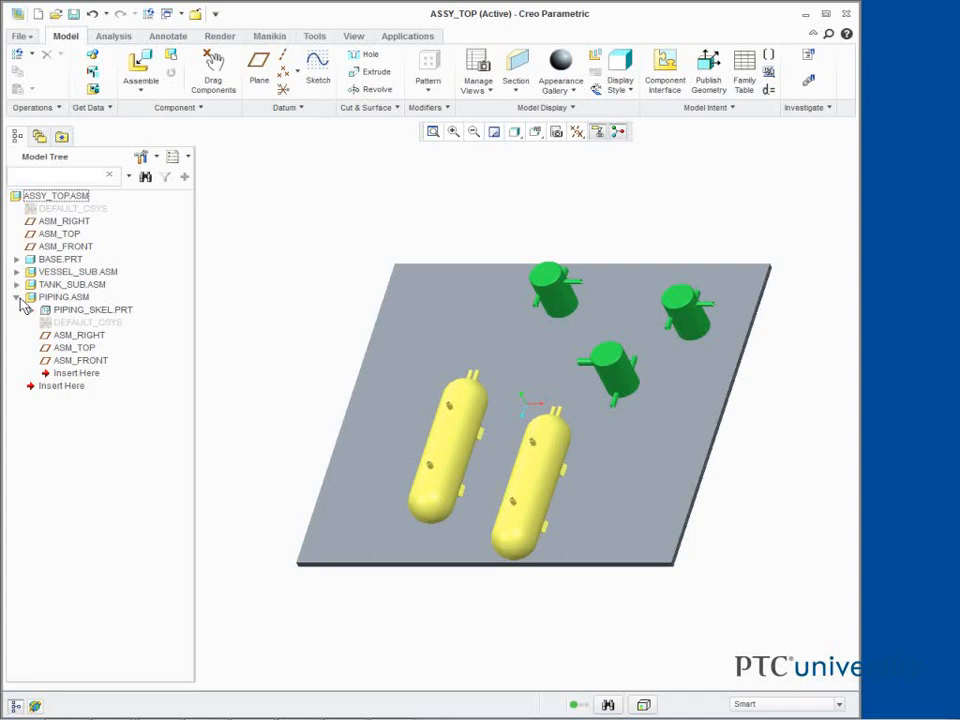
{"action": "left_click", "coordinate": [68, 312]}
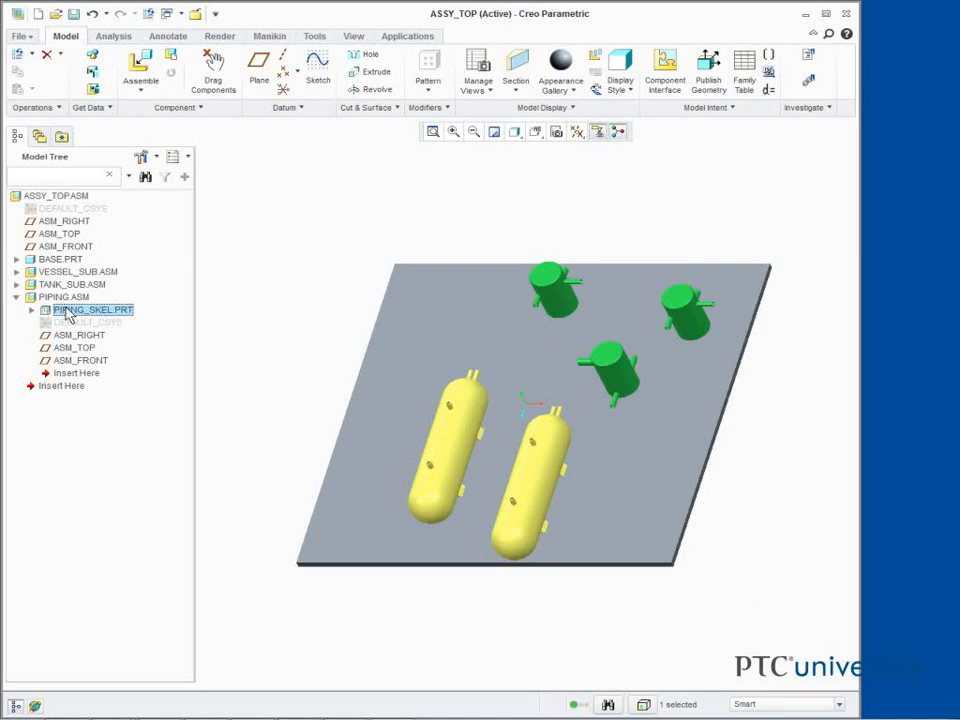
{"action": "right_click", "coordinate": [68, 313]}
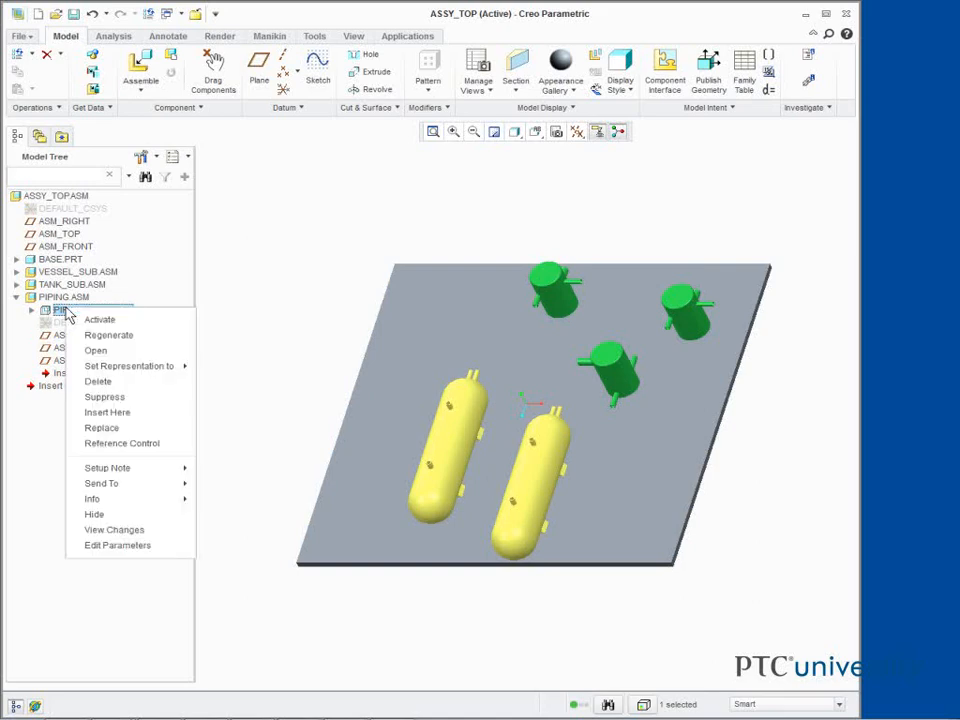
{"action": "left_click", "coordinate": [82, 320]}
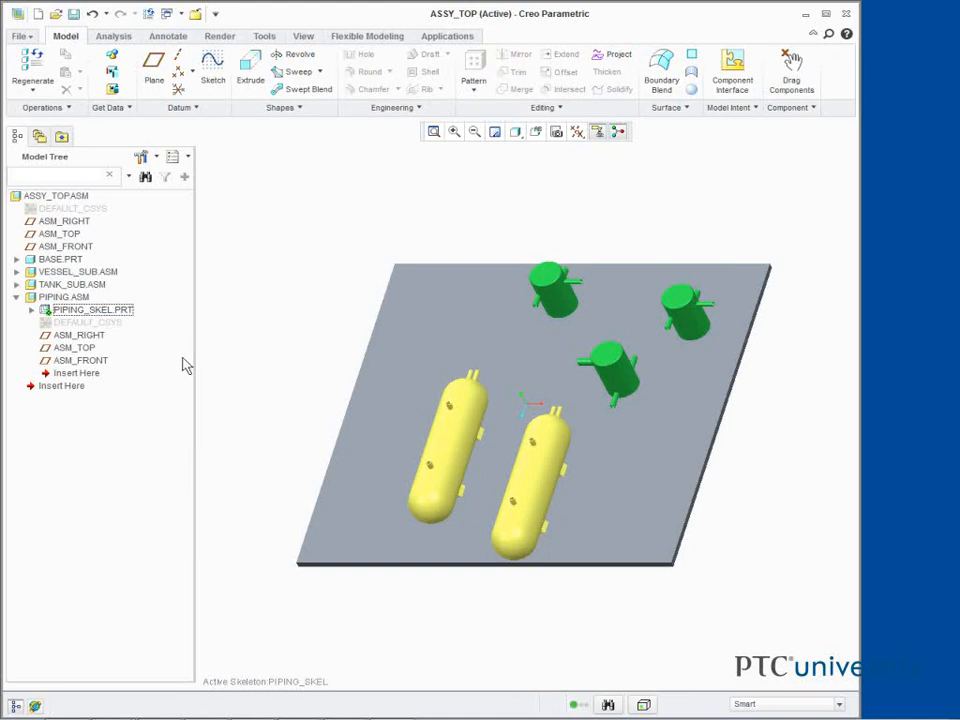
Start a Shrinkwrap feature in the active skeleton and set BASE.PRT to Ignore in its component subset
{"action": "left_click", "coordinate": [114, 90]}
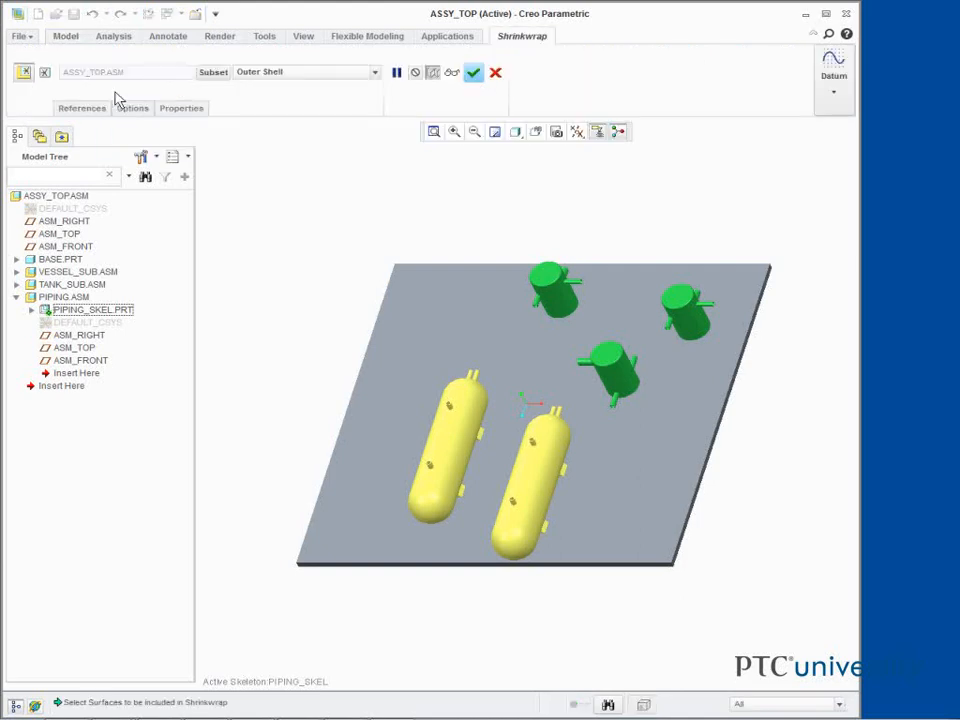
{"action": "left_click", "coordinate": [211, 72]}
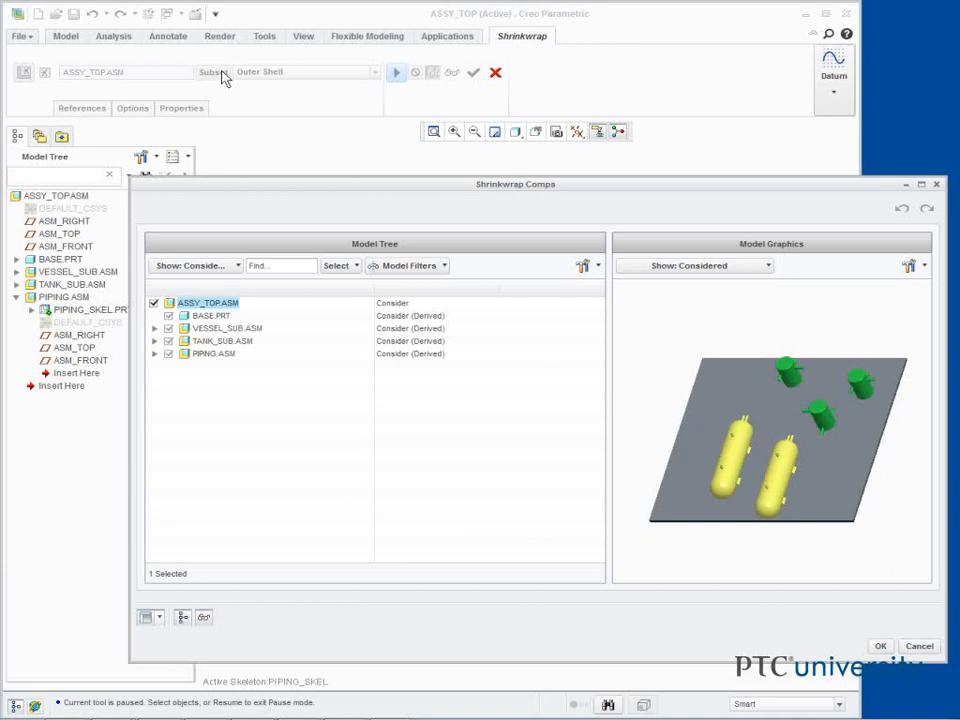
{"action": "left_click", "coordinate": [206, 317]}
{"action": "right_click", "coordinate": [207, 322]}
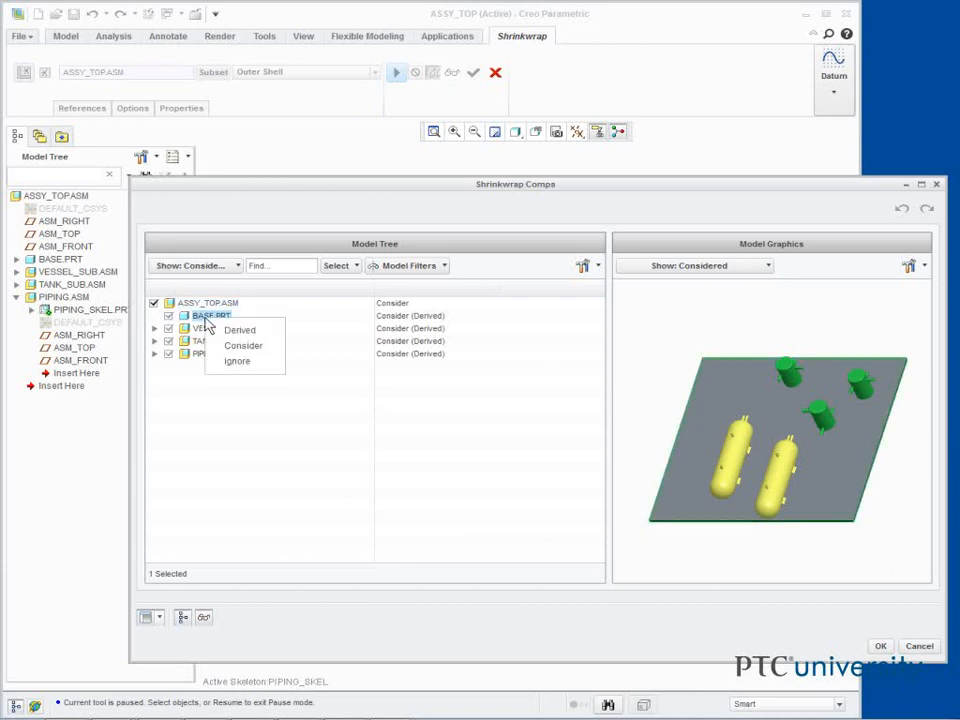
{"action": "left_click", "coordinate": [228, 364]}
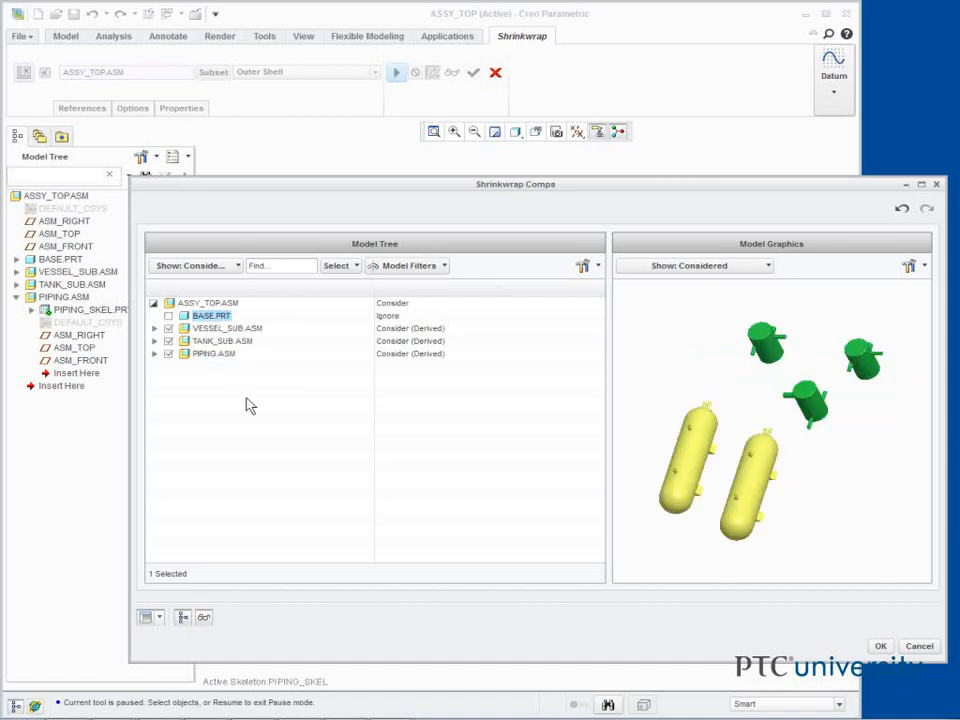
Set the second VESSEL.PRT under VESSEL_SUB.ASM to Ignore in the shrinkwrap subset
{"action": "left_click", "coordinate": [154, 328]}
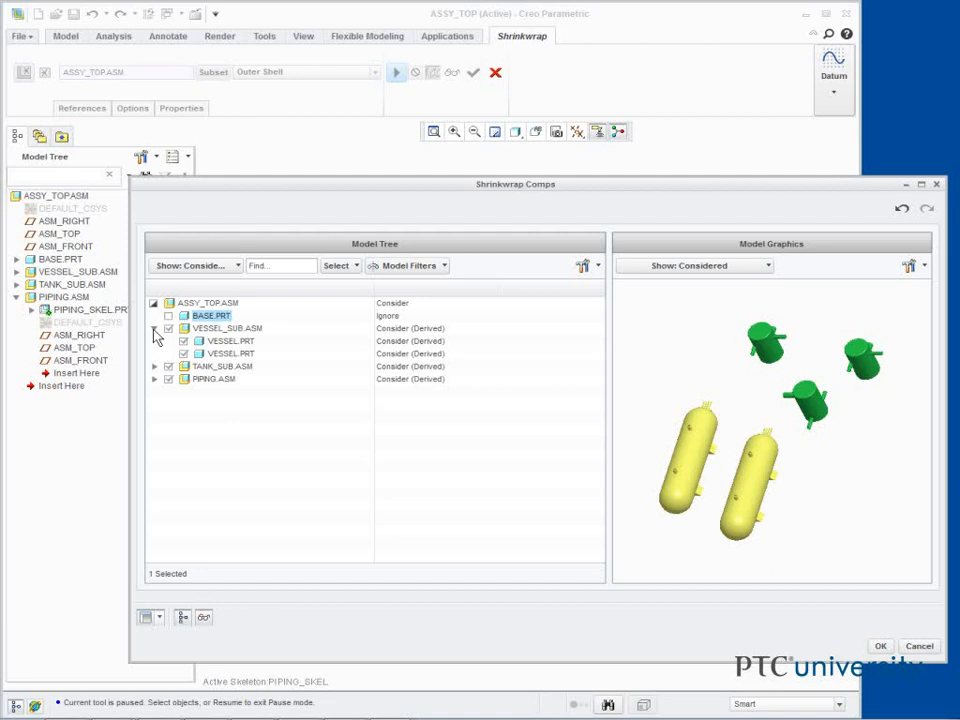
{"action": "left_click", "coordinate": [224, 356]}
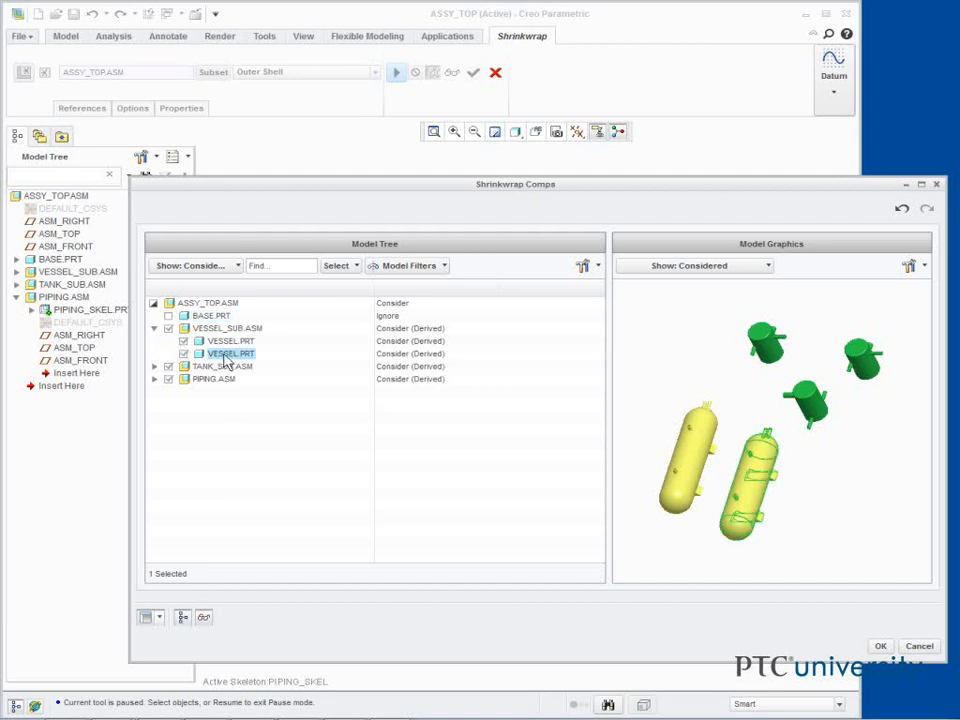
{"action": "right_click", "coordinate": [226, 362]}
{"action": "left_click", "coordinate": [250, 401]}
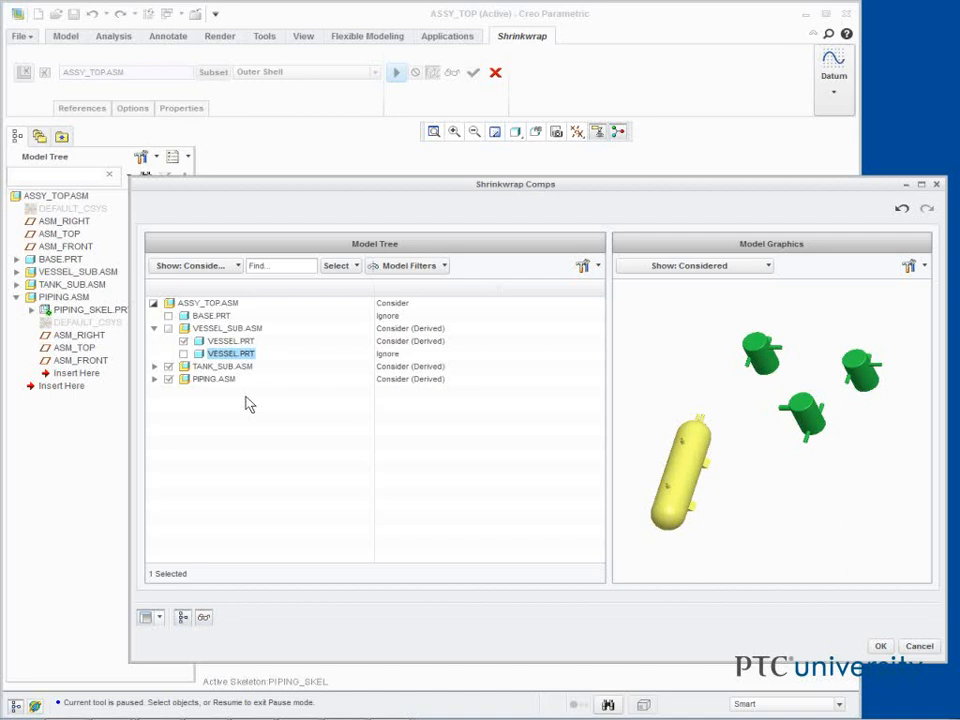
Set the last MULTI_TANK.PRT under TANK_SUB.ASM to Ignore, accept the subset and complete the Shrinkwrap feature
{"action": "left_click", "coordinate": [155, 367]}
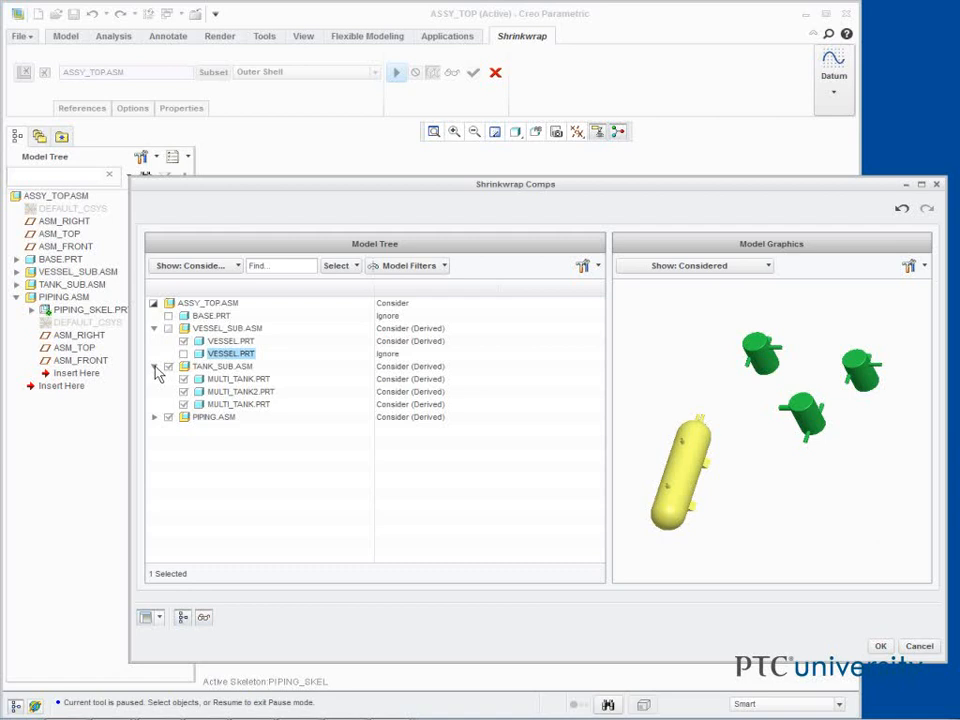
{"action": "left_click", "coordinate": [236, 406]}
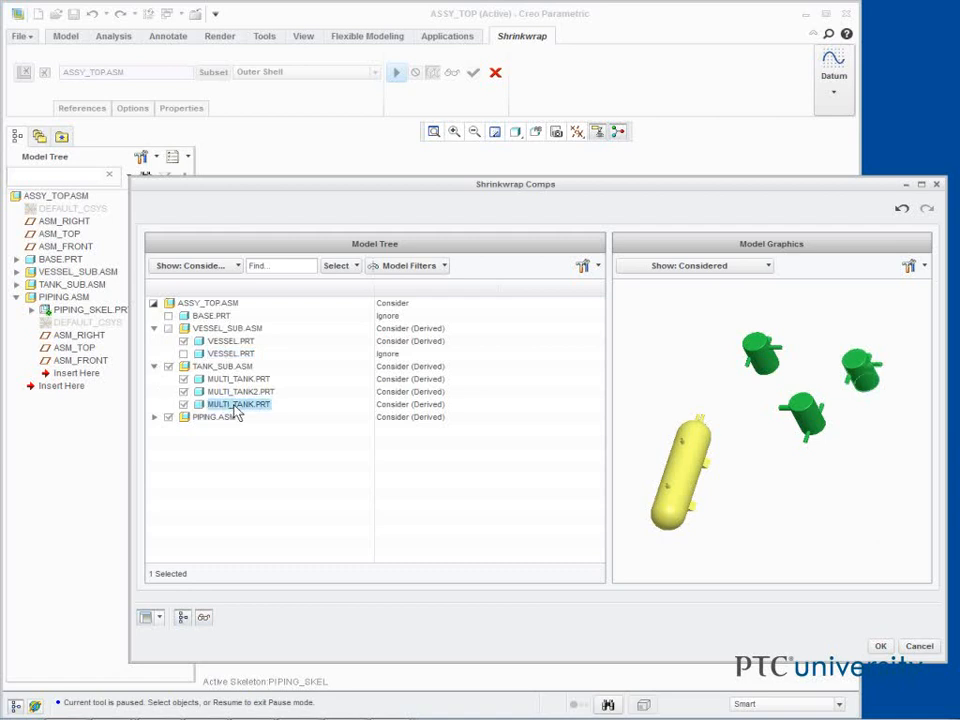
{"action": "right_click", "coordinate": [236, 413]}
{"action": "left_click", "coordinate": [257, 448]}
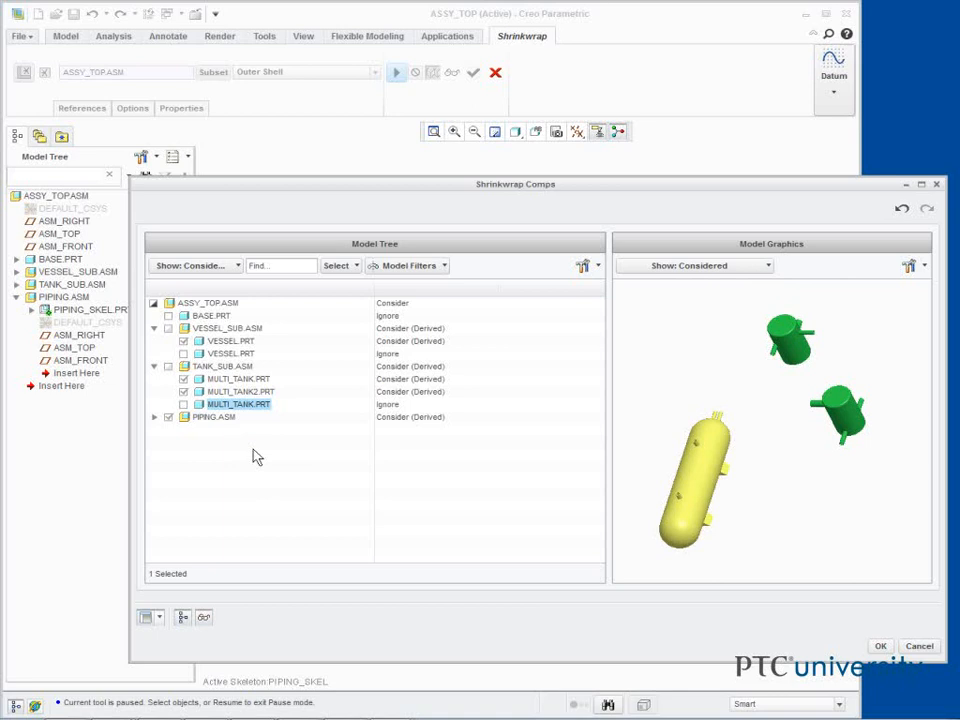
{"action": "left_click", "coordinate": [880, 646]}
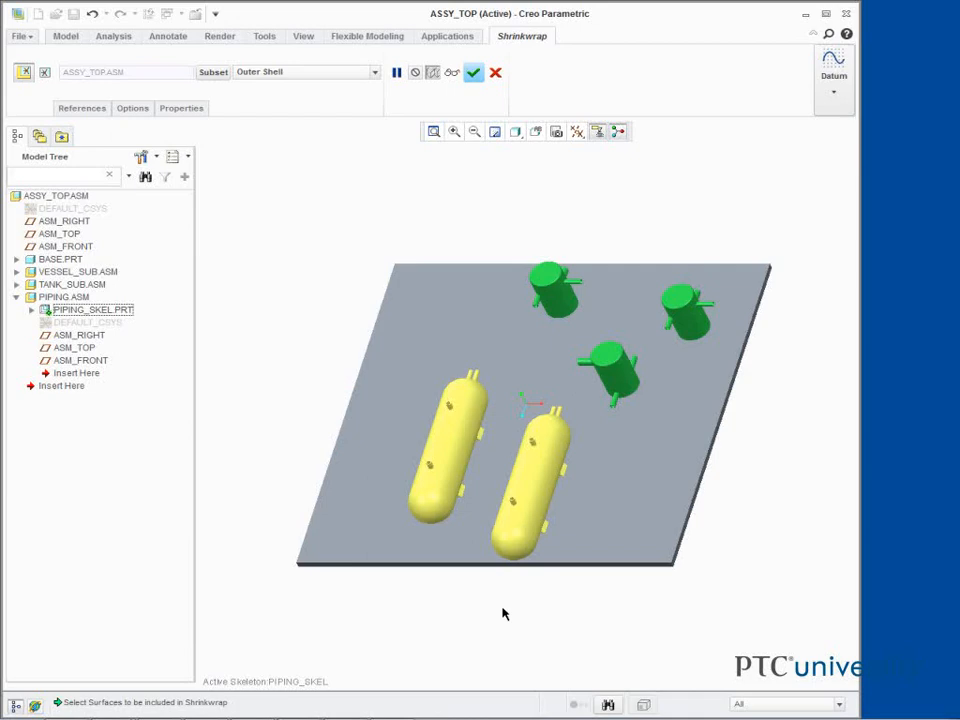
{"action": "left_click", "coordinate": [473, 72]}
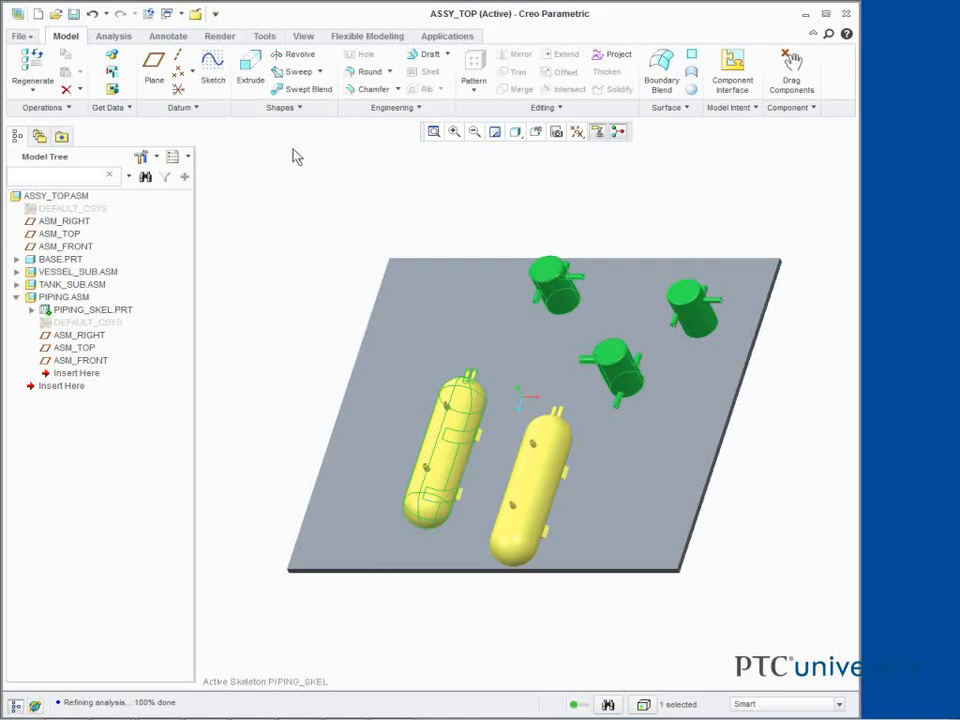
Start a Copy Geometry feature in the skeleton, switch off the published-geometry-only restriction and set it to collect datum references
{"action": "left_click", "coordinate": [112, 74]}
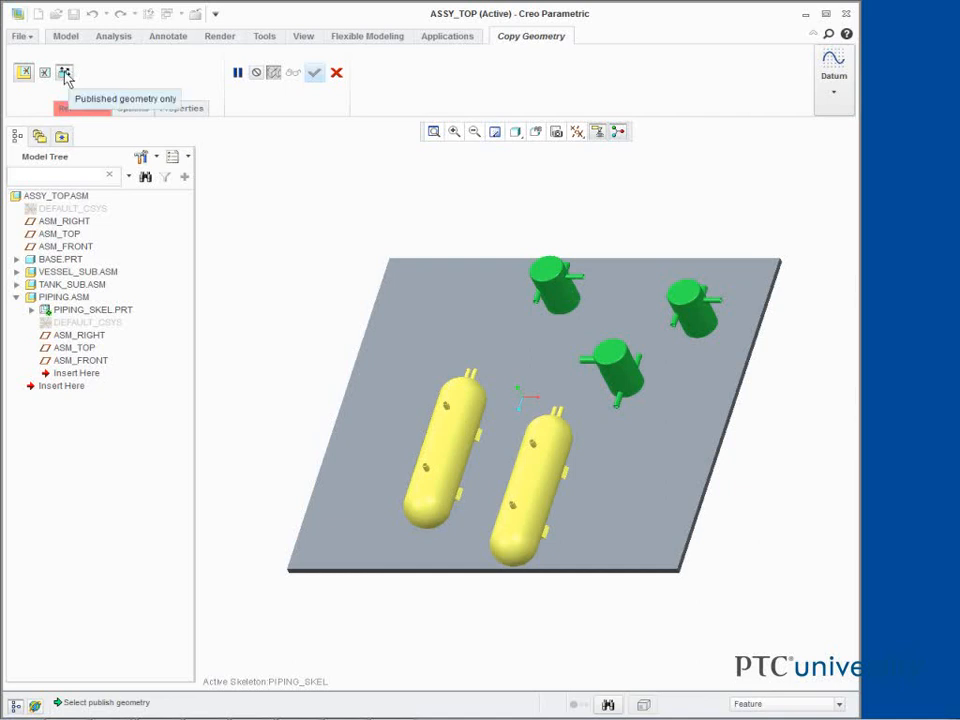
{"action": "left_click", "coordinate": [65, 77]}
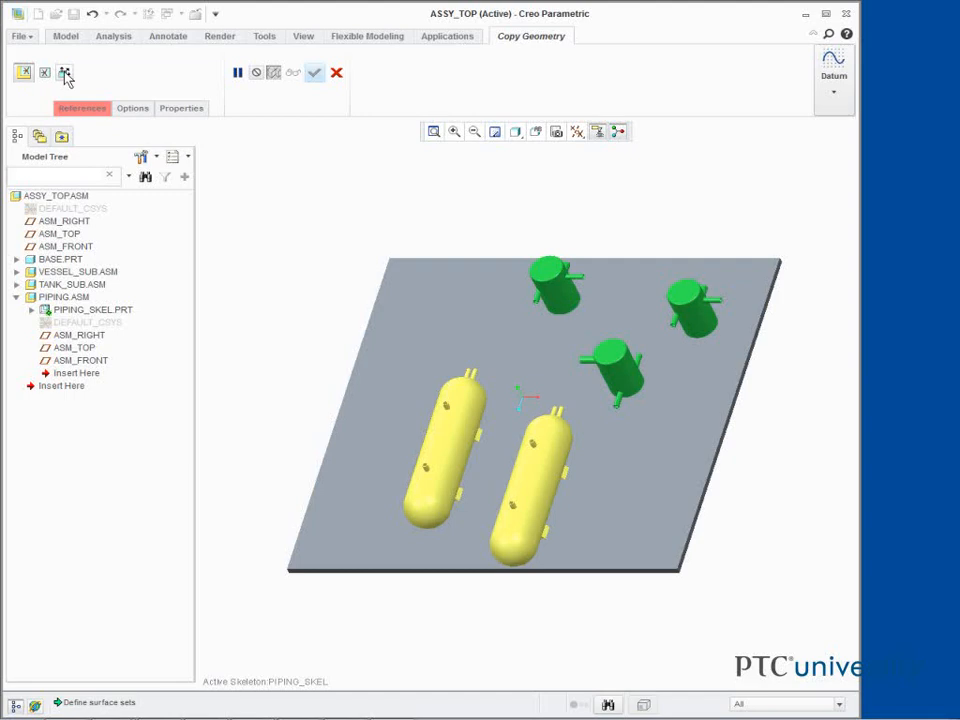
{"action": "right_click", "coordinate": [254, 211]}
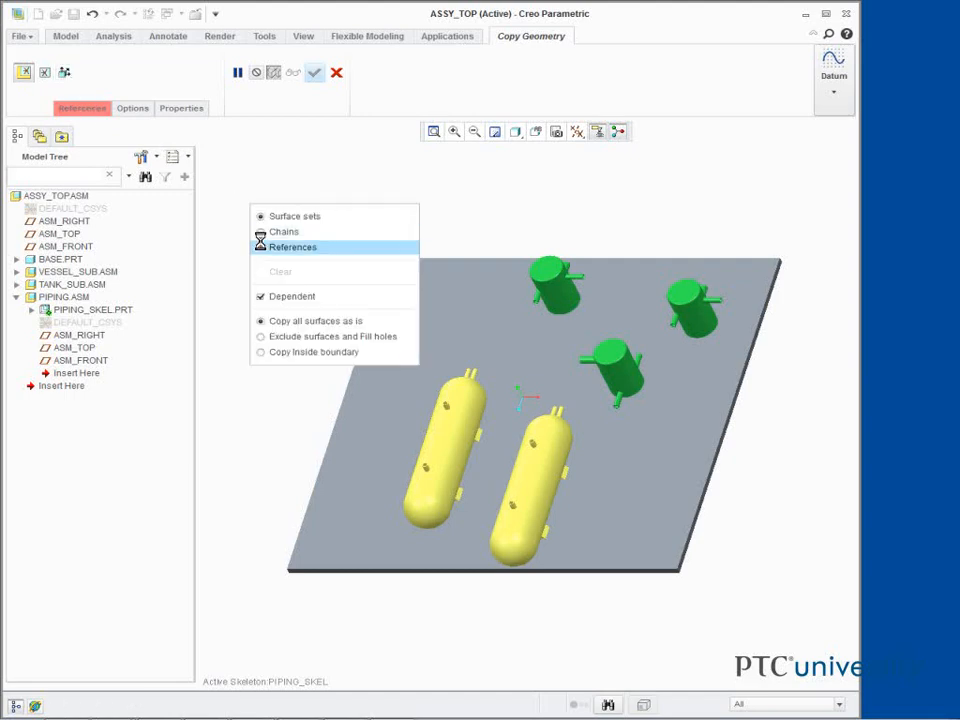
{"action": "left_click", "coordinate": [263, 246]}
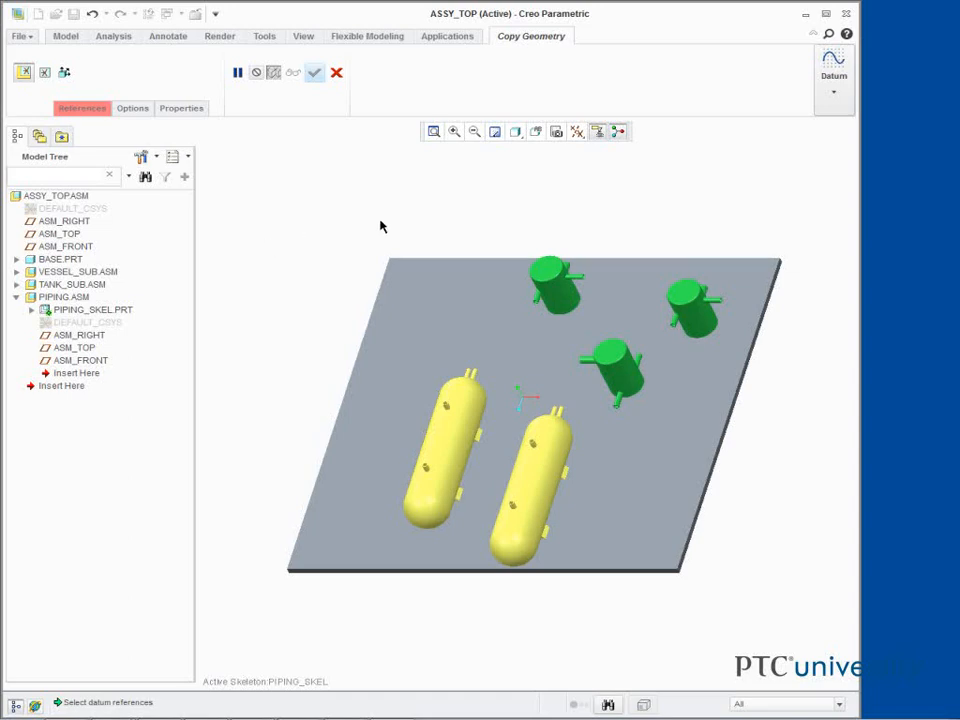
Turn on the display of coordinate systems in the graphics area
{"action": "left_click", "coordinate": [577, 135]}
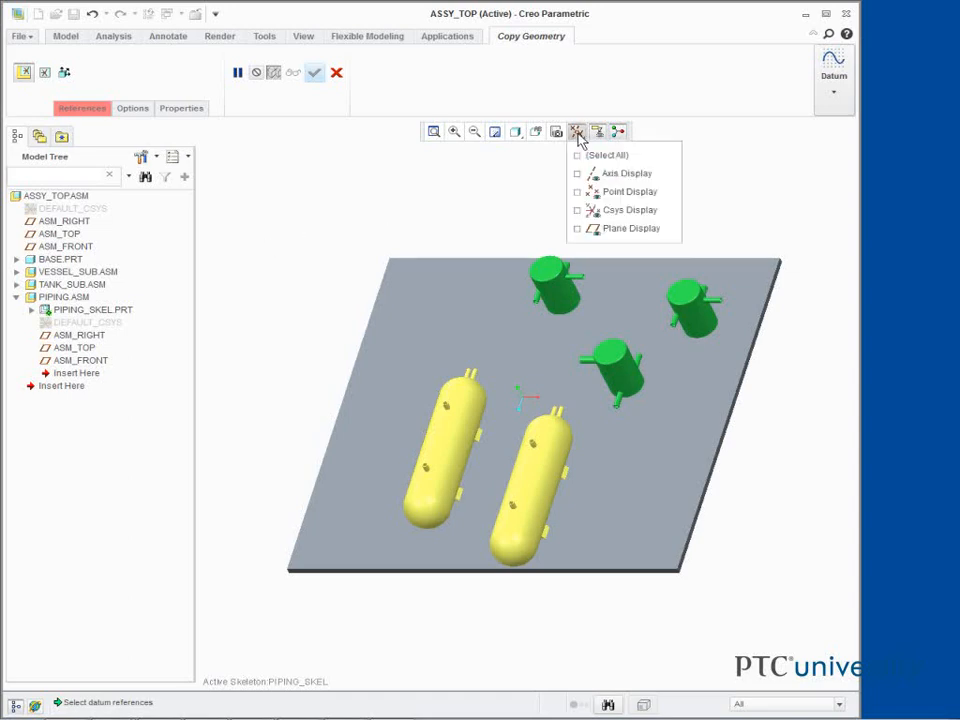
{"action": "left_click", "coordinate": [577, 210]}
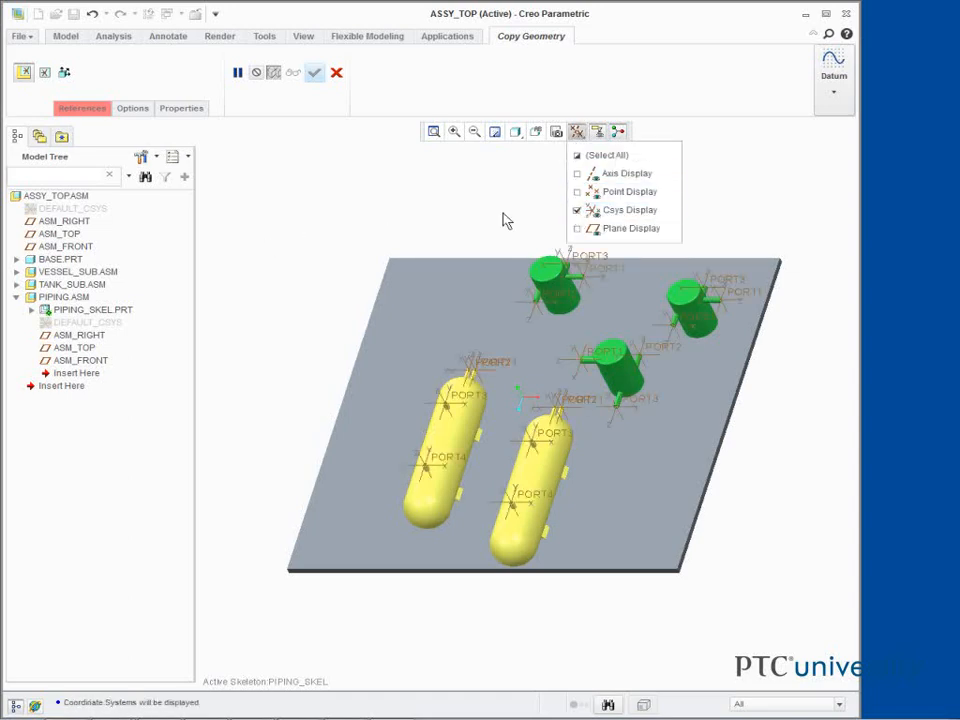
{"action": "left_click", "coordinate": [329, 217]}
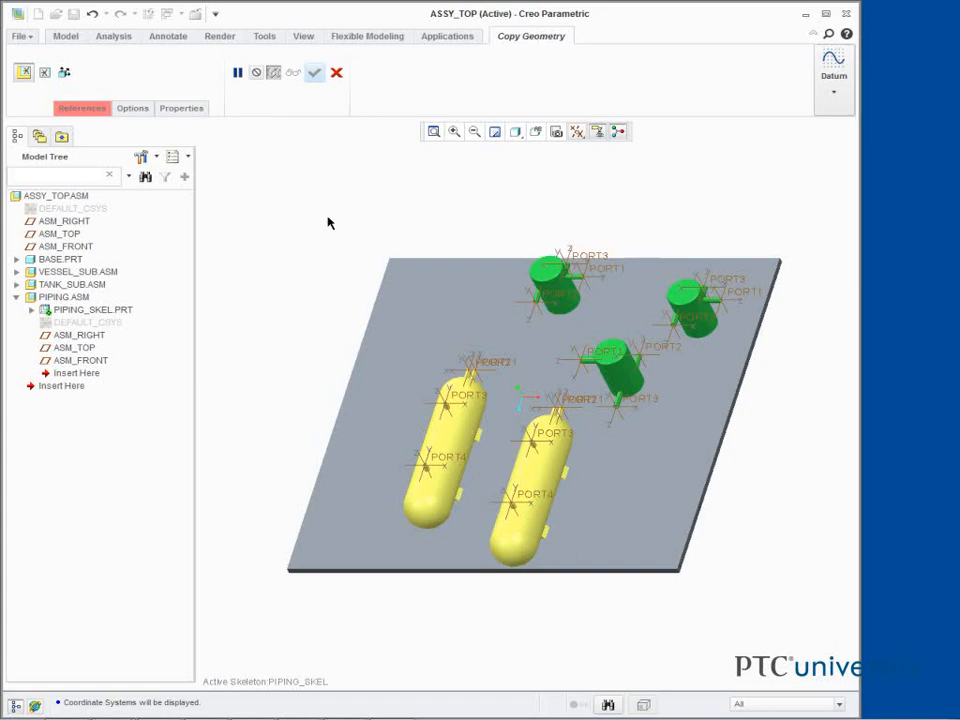
Reference the PORT4 and PORT3 coordinate systems of the shrinkwrapped vessel and complete the Copy Geometry feature
{"action": "left_click", "coordinate": [454, 132]}
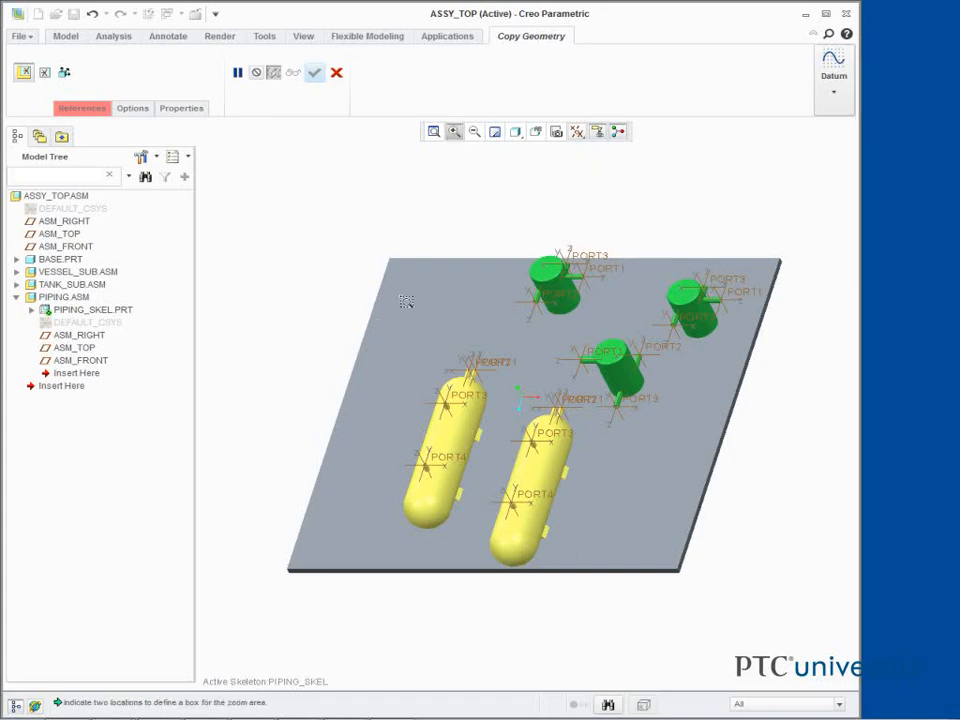
{"action": "left_click", "coordinate": [386, 345]}
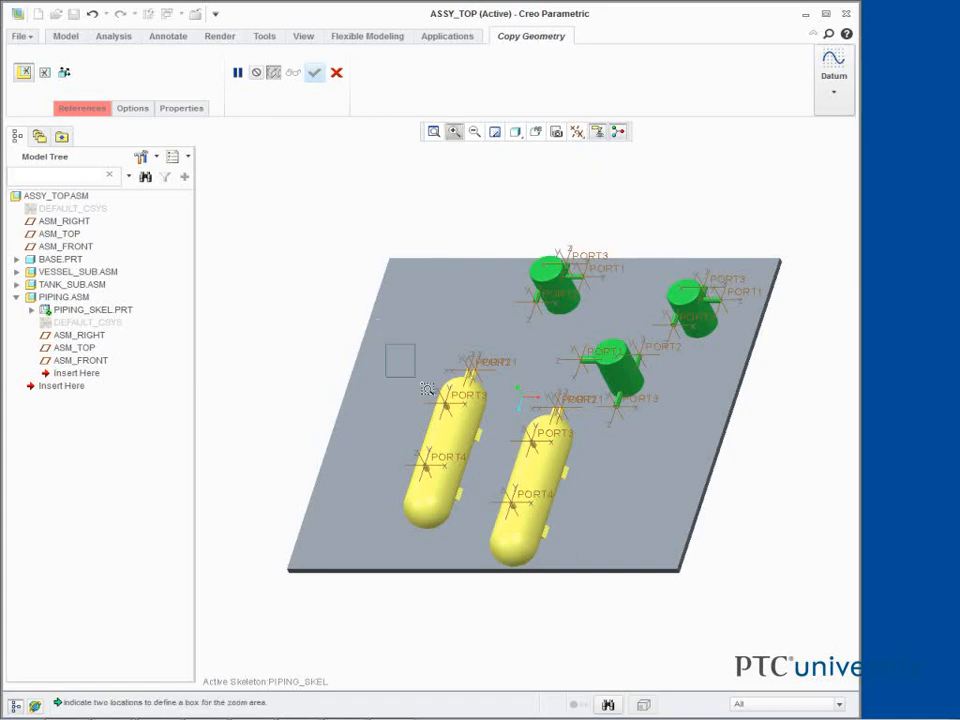
{"action": "left_click", "coordinate": [611, 552]}
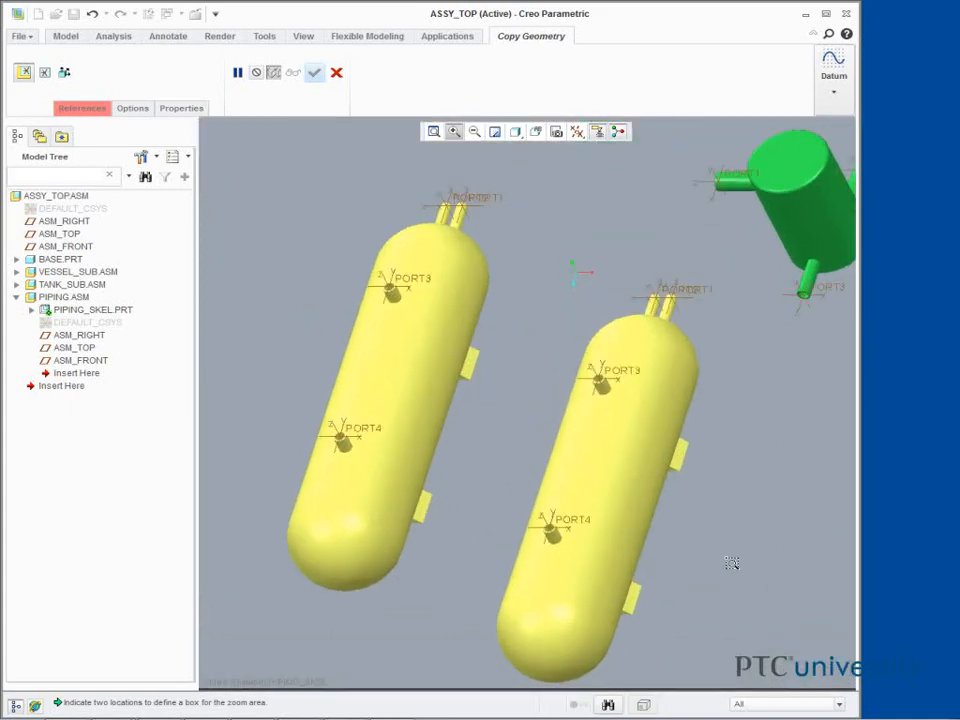
{"action": "middle_click", "coordinate": [732, 563]}
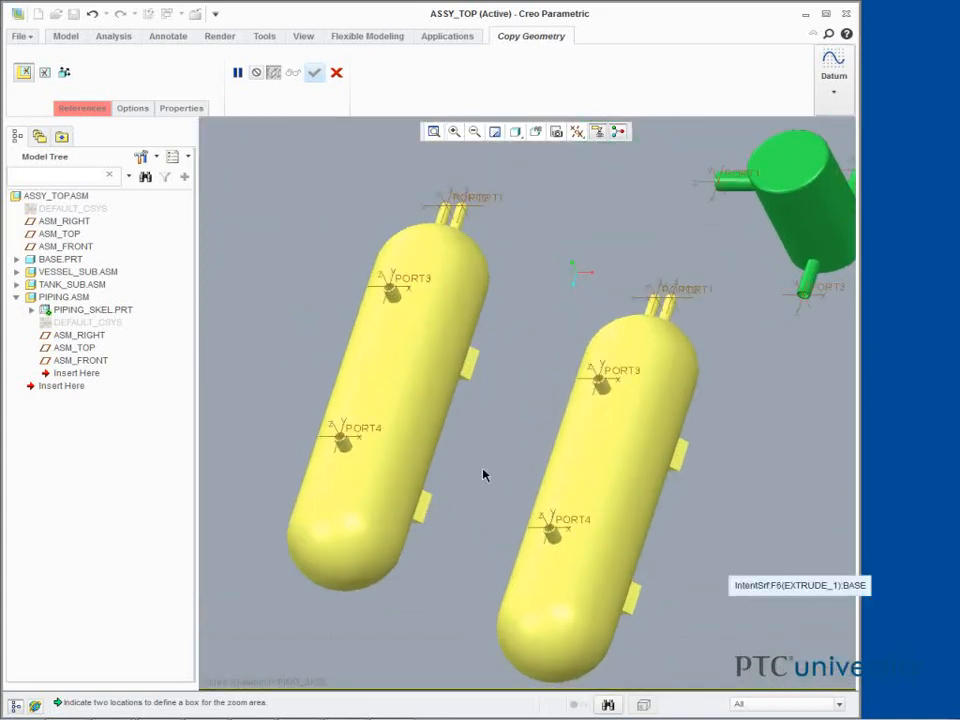
{"action": "left_click", "coordinate": [365, 434]}
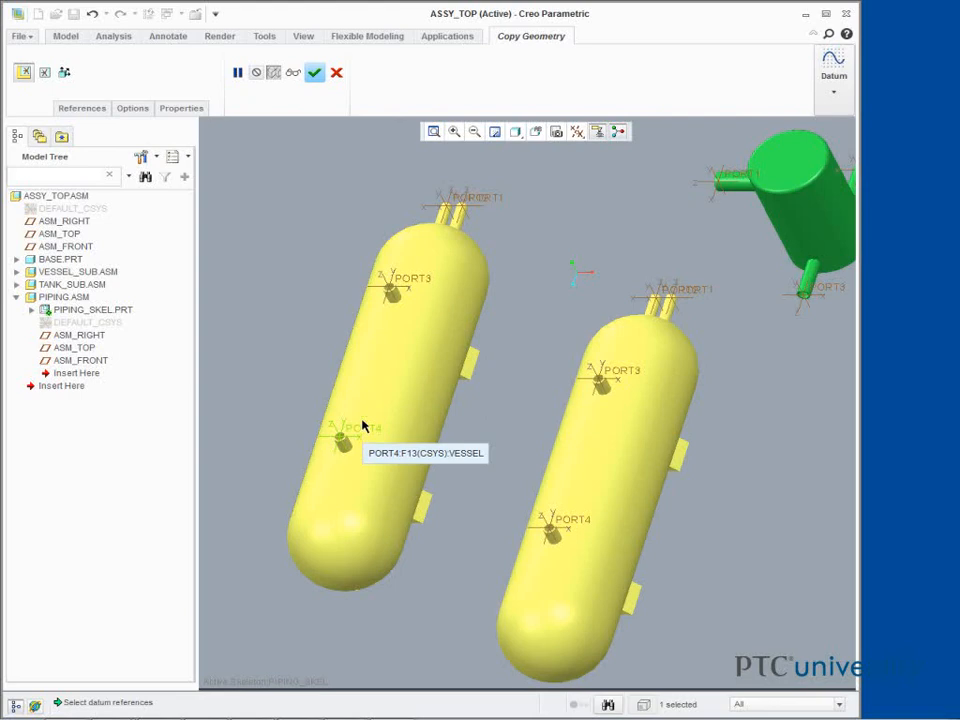
{"action": "left_click", "coordinate": [416, 283], "text": "ctrl"}
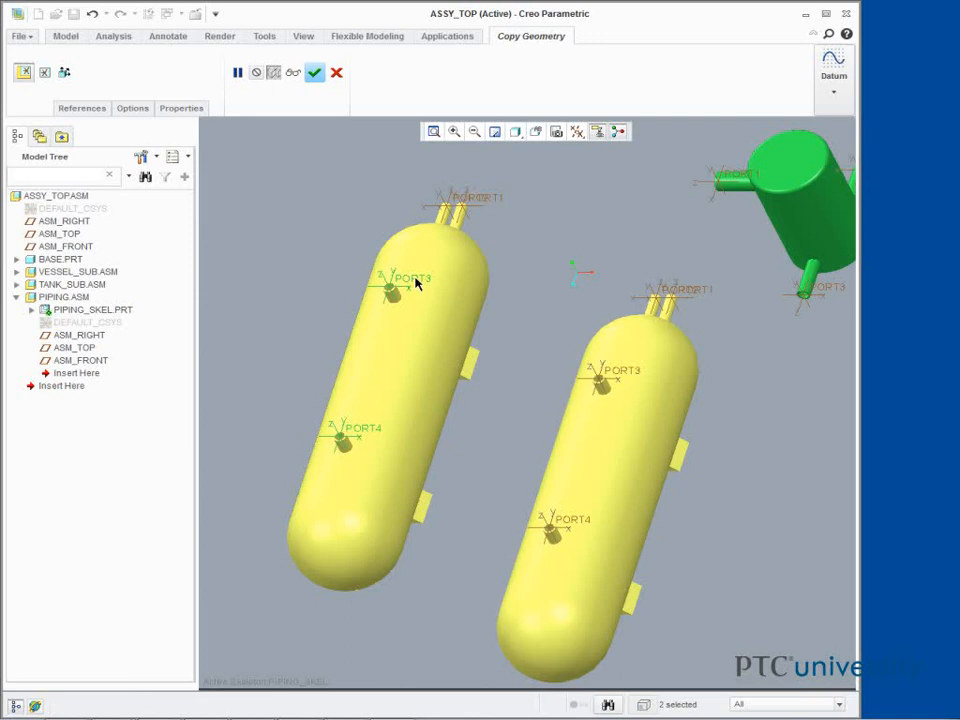
{"action": "left_click", "coordinate": [314, 72]}
{"action": "left_click", "coordinate": [434, 131]}
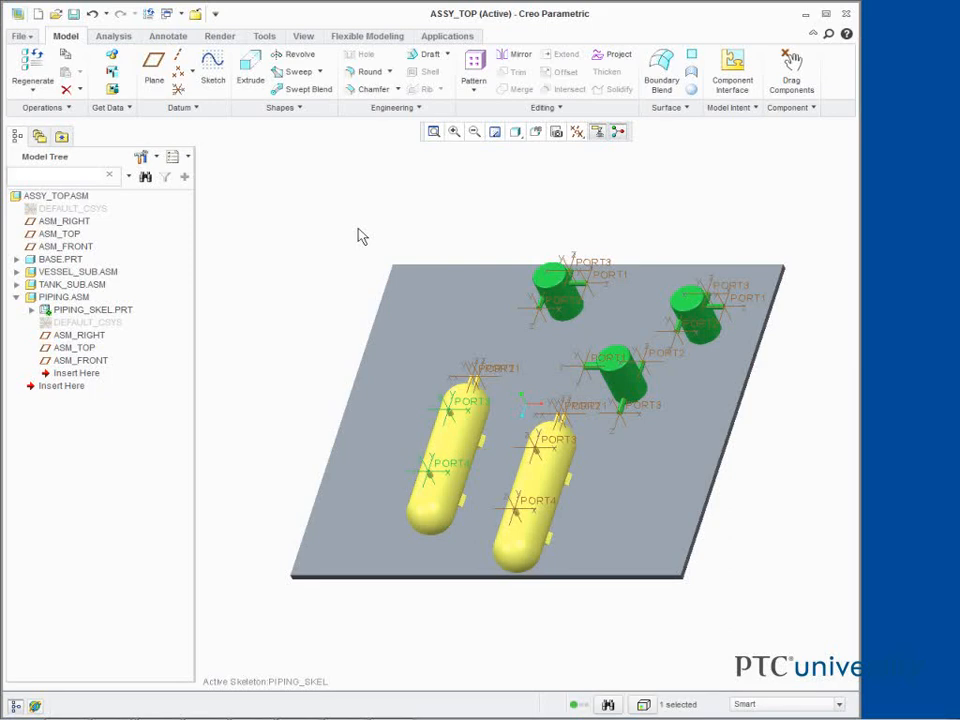
Start a second Copy Geometry feature without the published-geometry-only restriction and set it to collect datum references
{"action": "left_click", "coordinate": [114, 76]}
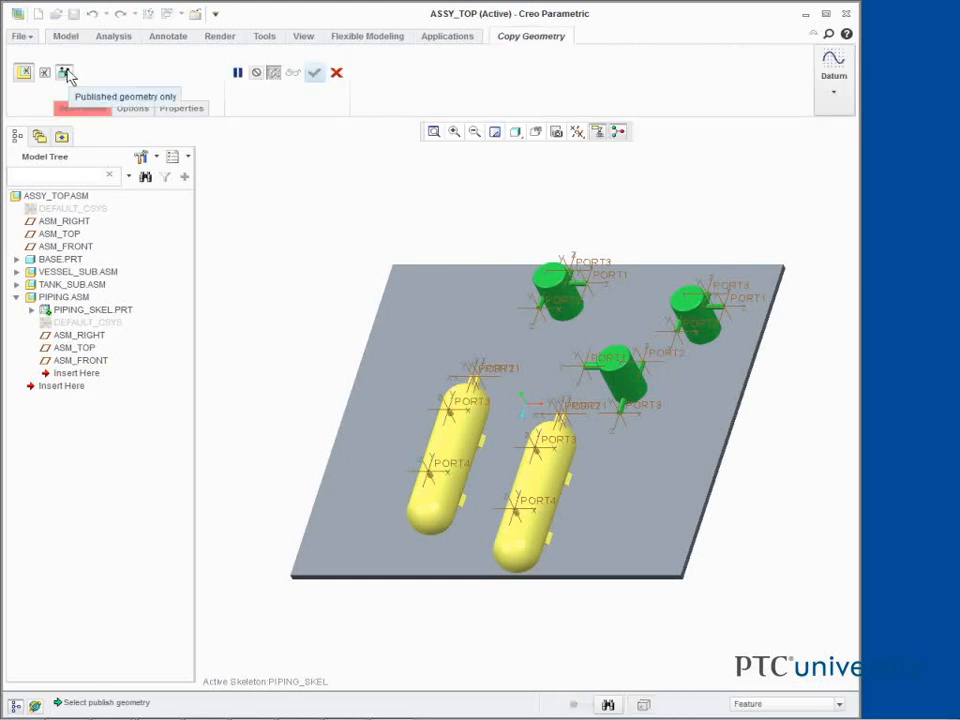
{"action": "left_click", "coordinate": [65, 73]}
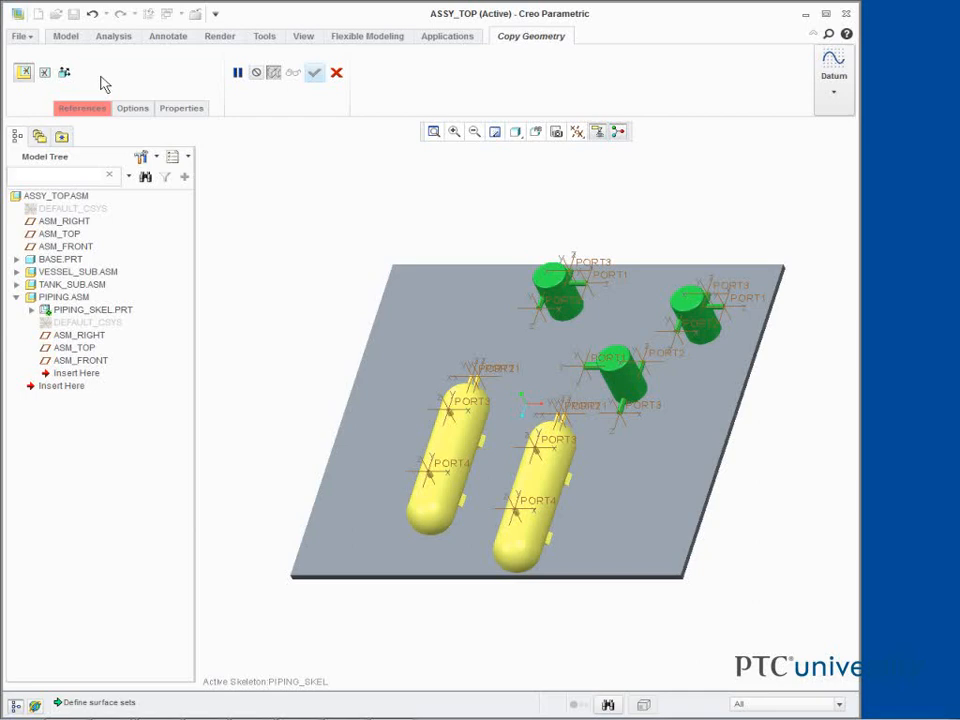
{"action": "right_click", "coordinate": [264, 281]}
{"action": "left_click", "coordinate": [278, 320]}
Reference the PORT2 and PORT1 coordinate systems of the MULTI_TANK nearest the base's rear edge and complete the Copy Geometry feature
{"action": "left_click", "coordinate": [454, 131]}
{"action": "left_click", "coordinate": [493, 230]}
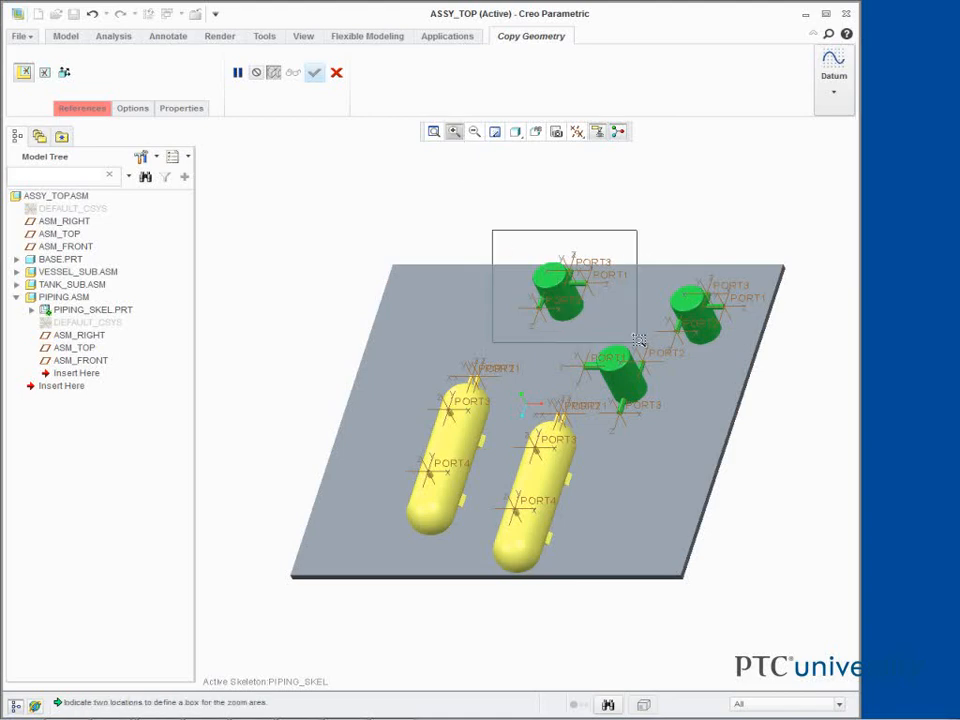
{"action": "left_click", "coordinate": [601, 334]}
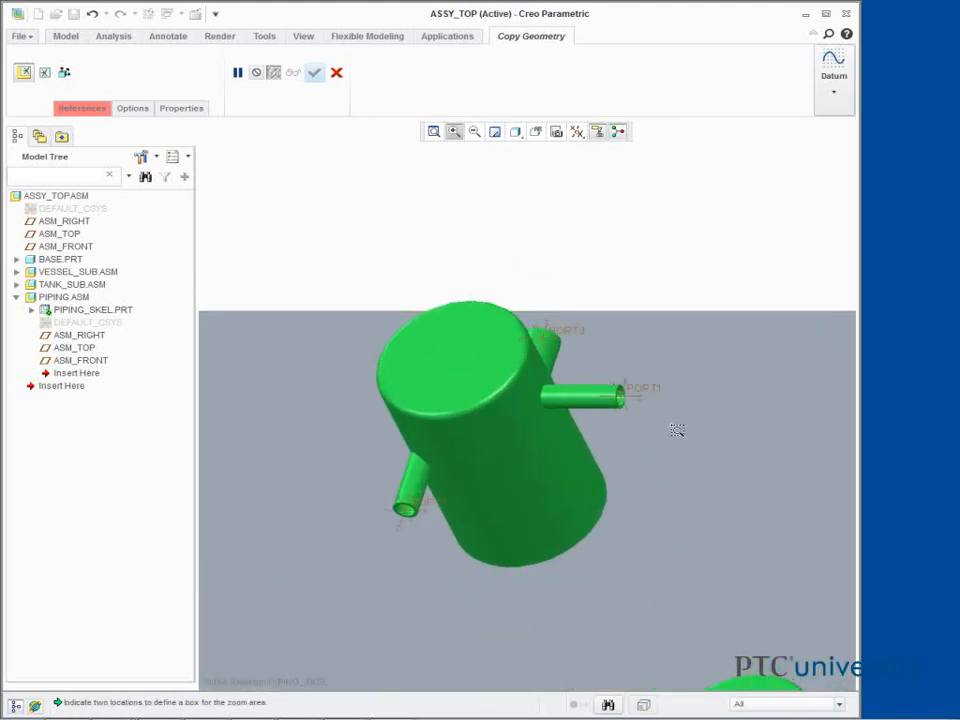
{"action": "left_click", "coordinate": [430, 508]}
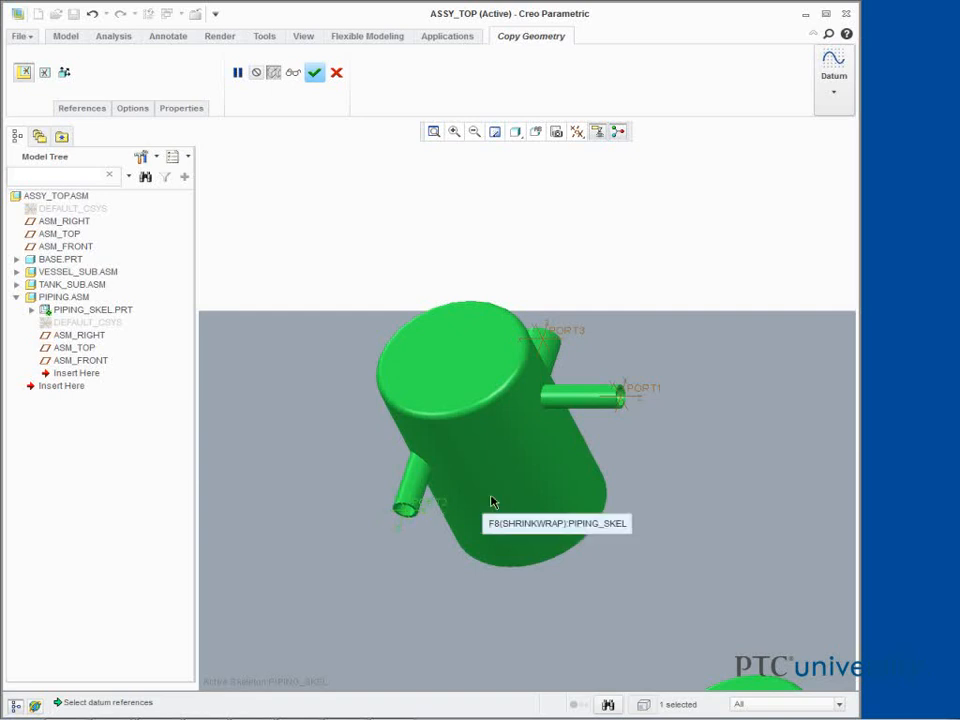
{"action": "left_click", "coordinate": [648, 392], "text": "ctrl"}
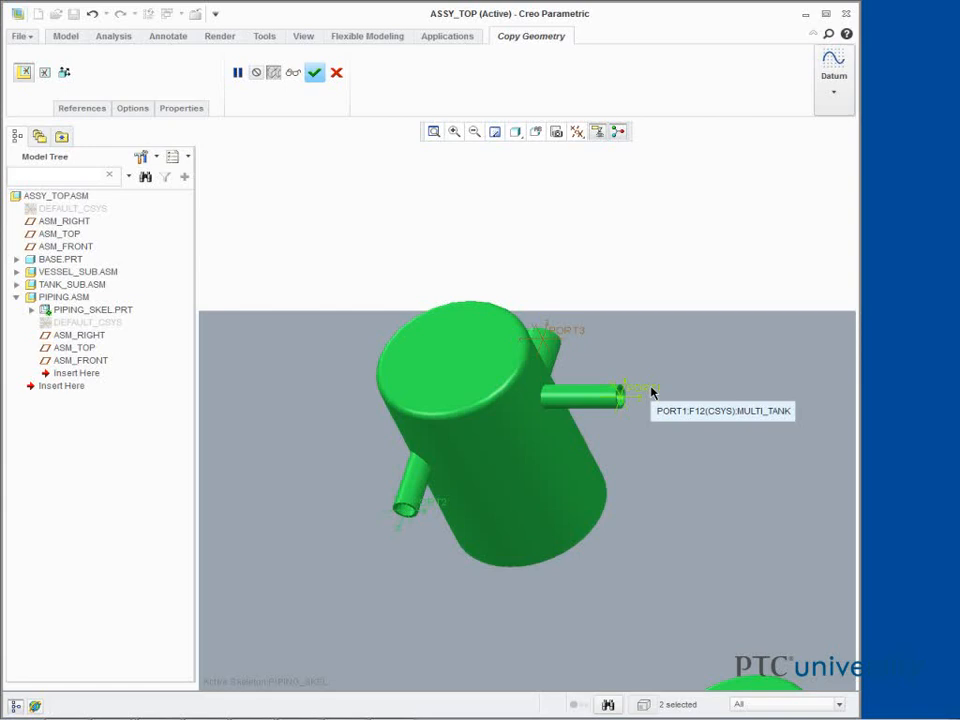
{"action": "left_click", "coordinate": [314, 74]}
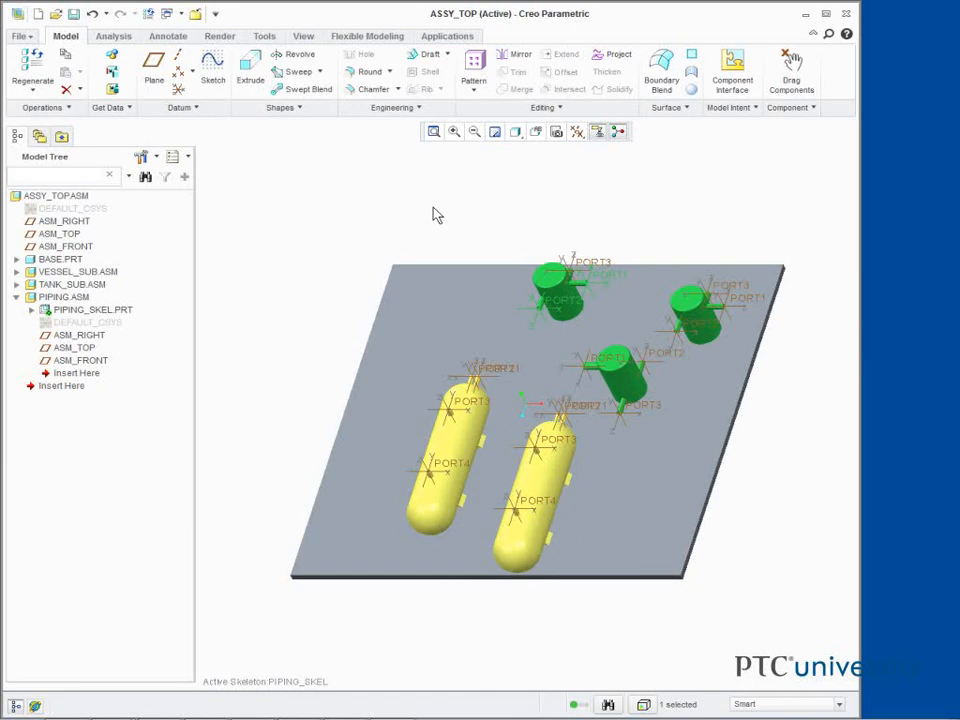
Expand PIPING_SKEL.PRT in the model tree and hide BASE.PRT, VESSEL_SUB.ASM and TANK_SUB.ASM
{"action": "left_click", "coordinate": [31, 310]}
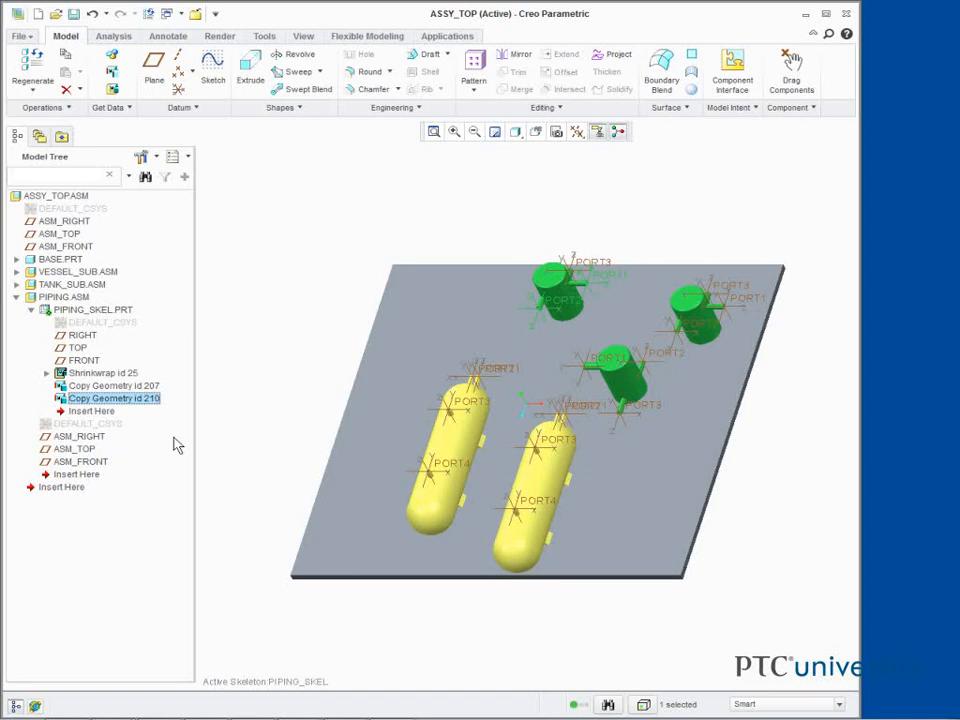
{"action": "left_click", "coordinate": [55, 260]}
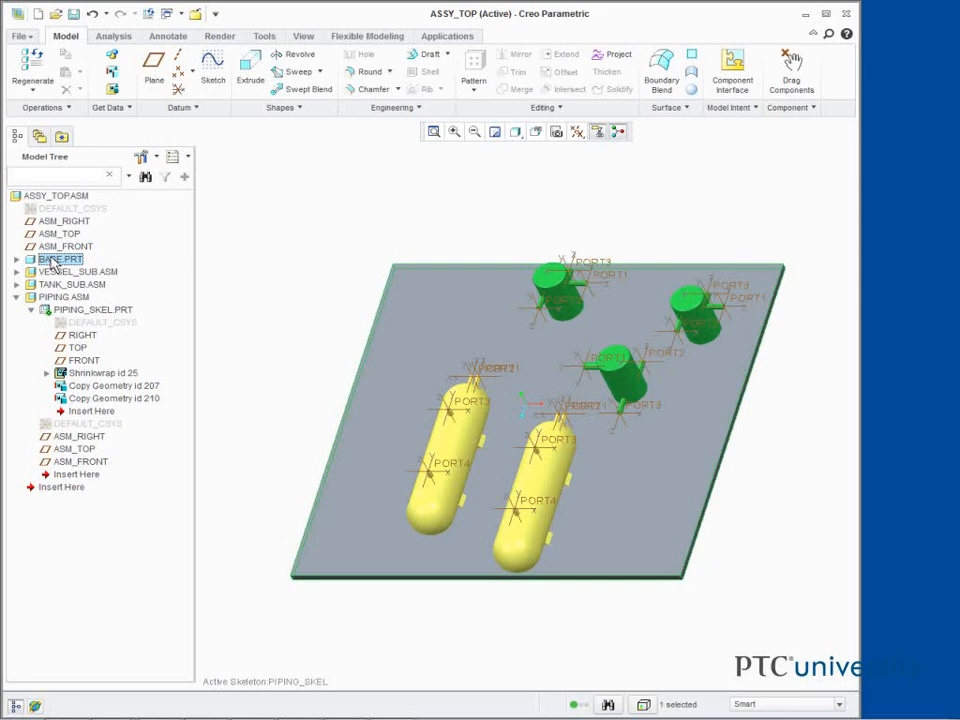
{"action": "left_click", "coordinate": [56, 272], "text": "ctrl"}
{"action": "left_click", "coordinate": [66, 286], "text": "ctrl"}
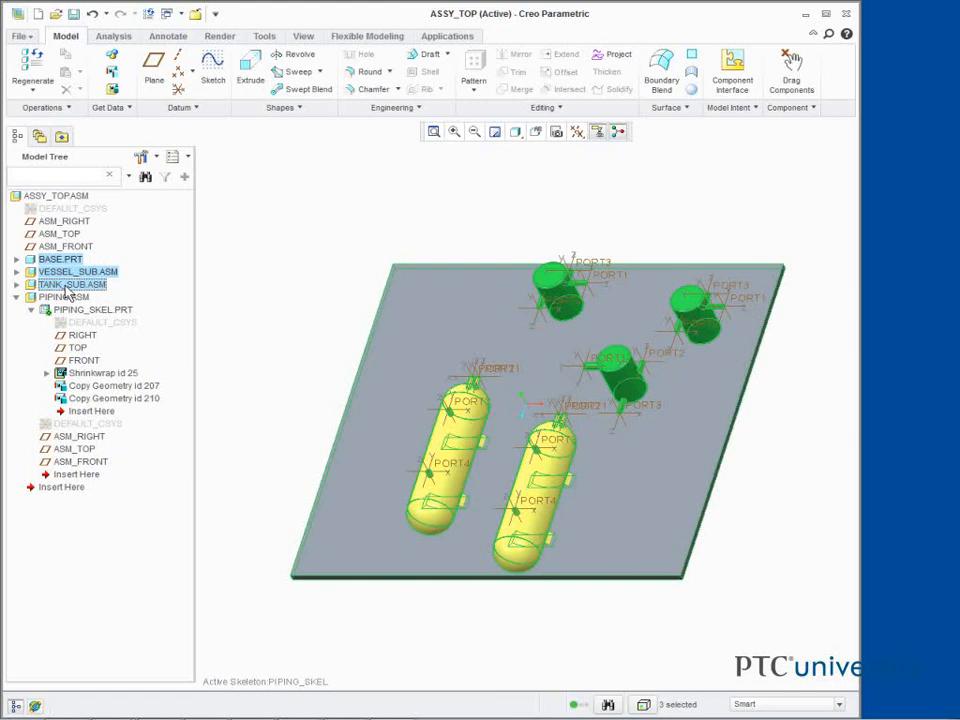
{"action": "right_click", "coordinate": [66, 290]}
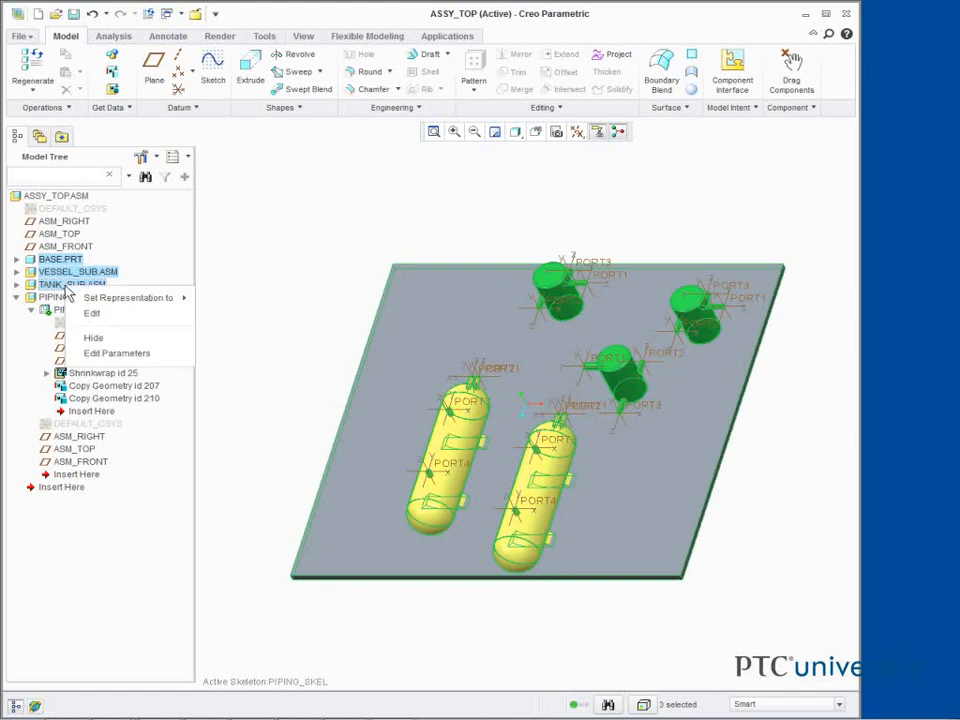
{"action": "left_click", "coordinate": [90, 339]}
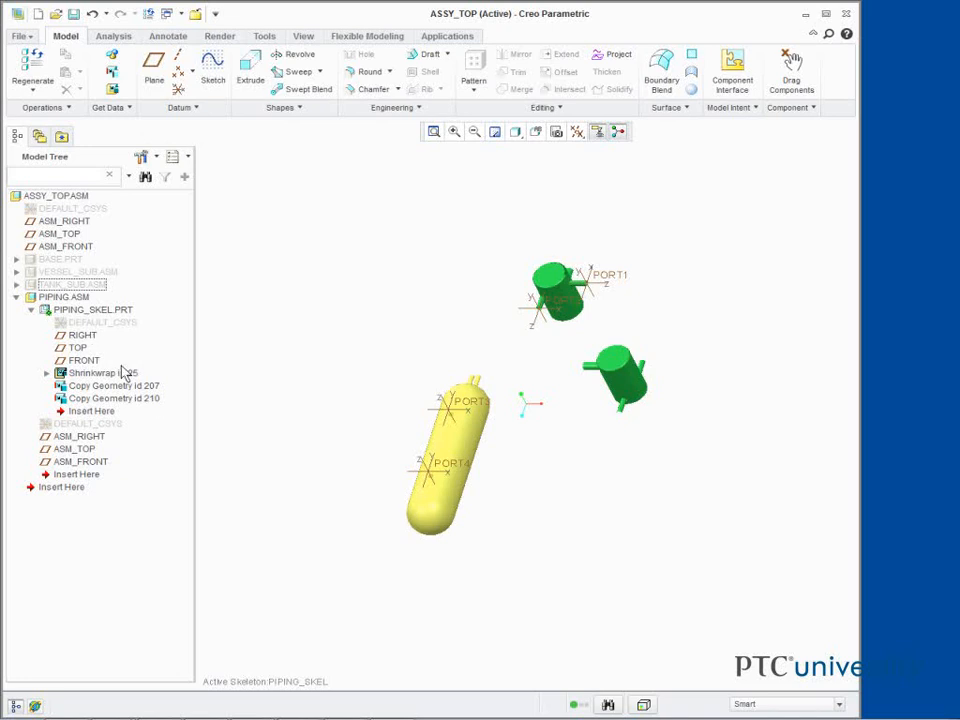